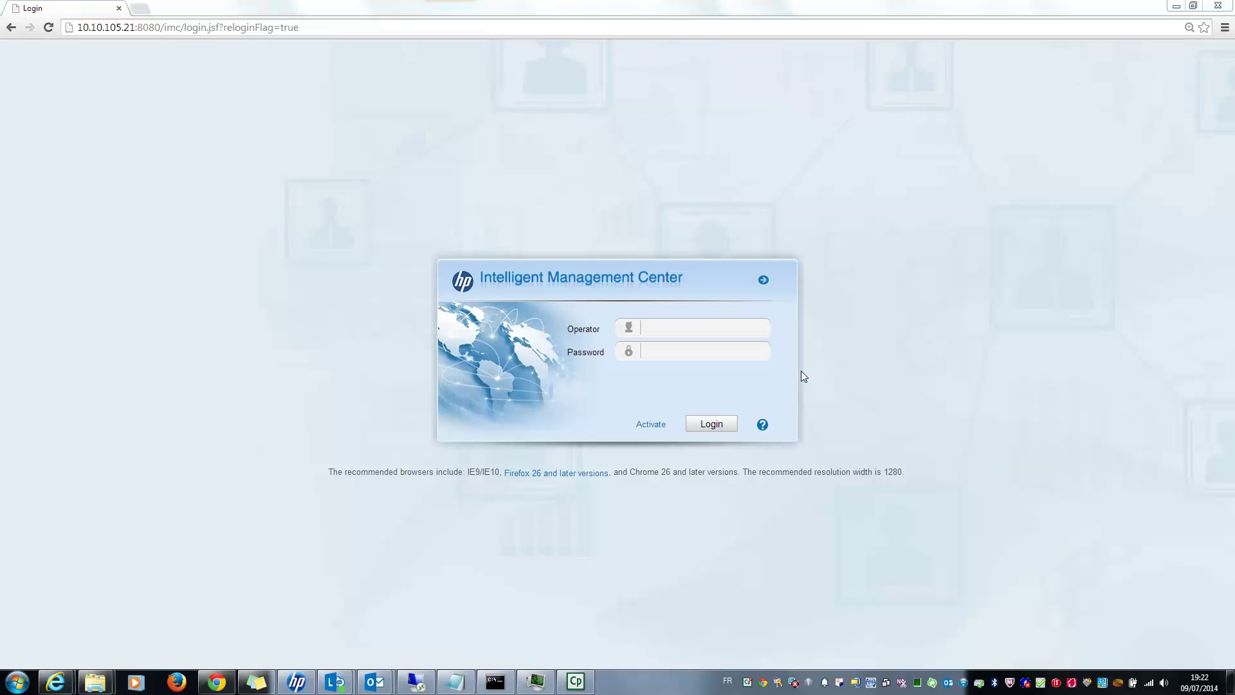
Log in to IMC as operator admin with the account password.
left_click(720, 335)
type("admin")
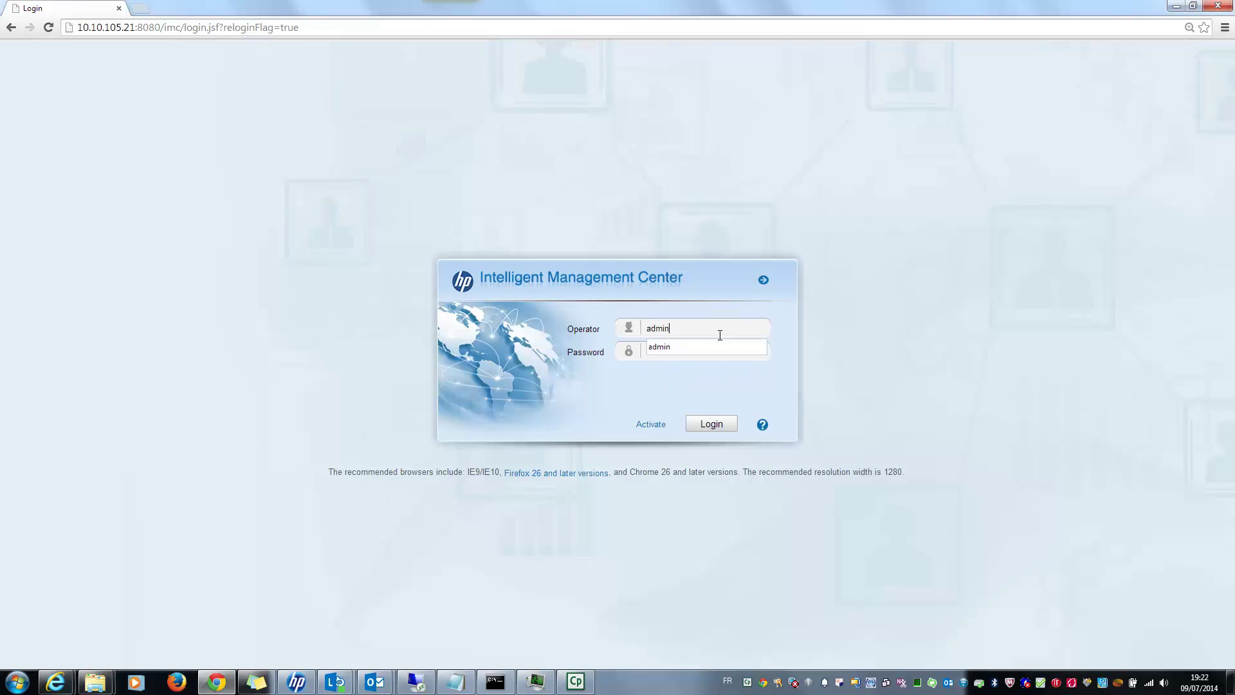
key("Tab")
type("admin123456")
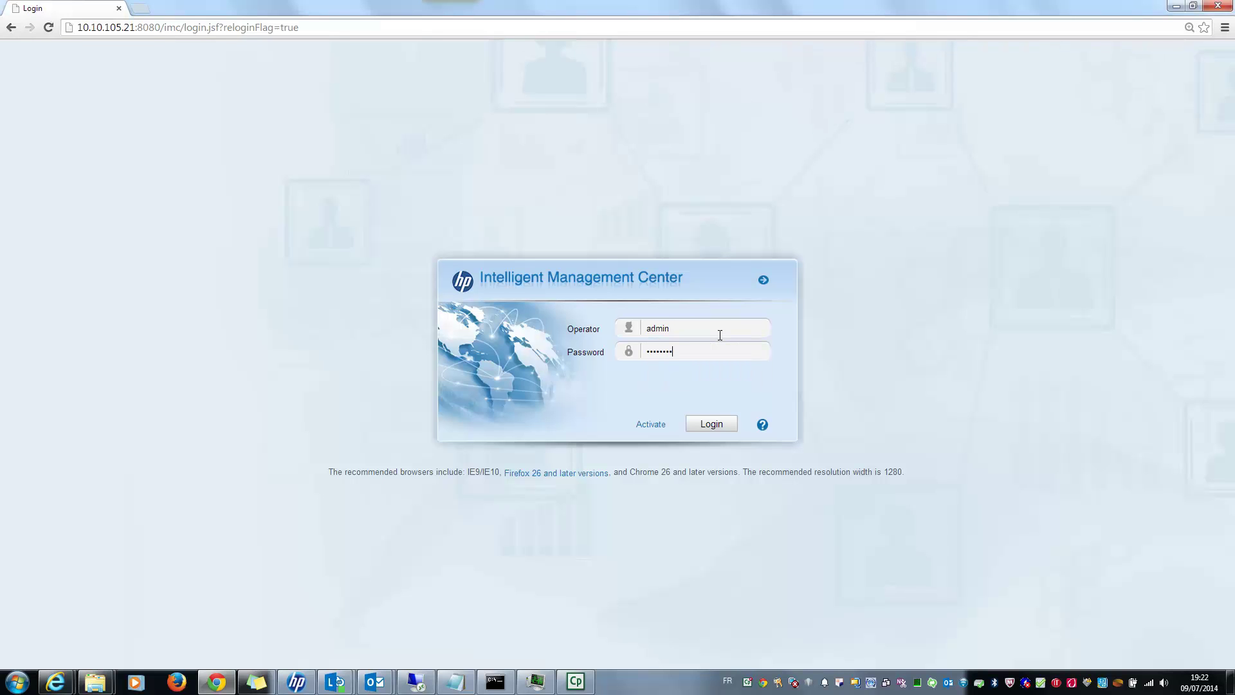
key("Return")
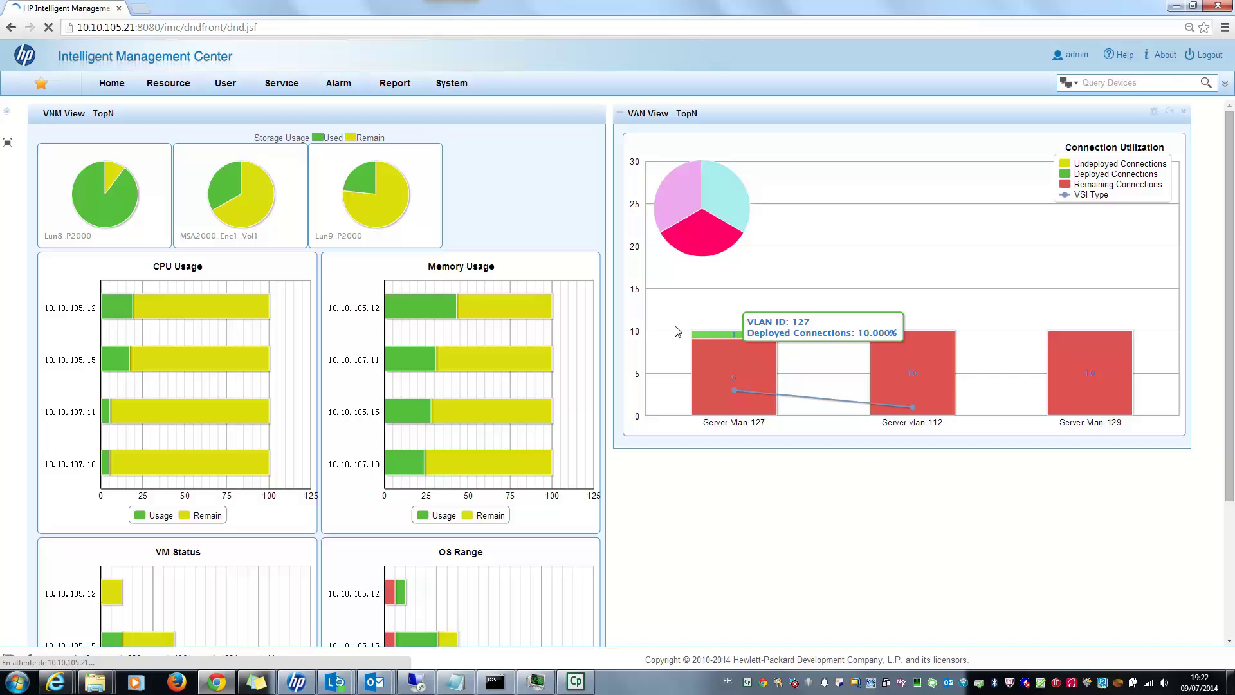
Go to Service > QoS Manager > QoS Resource > Behavior and start adding a new behavior.
left_click(287, 90)
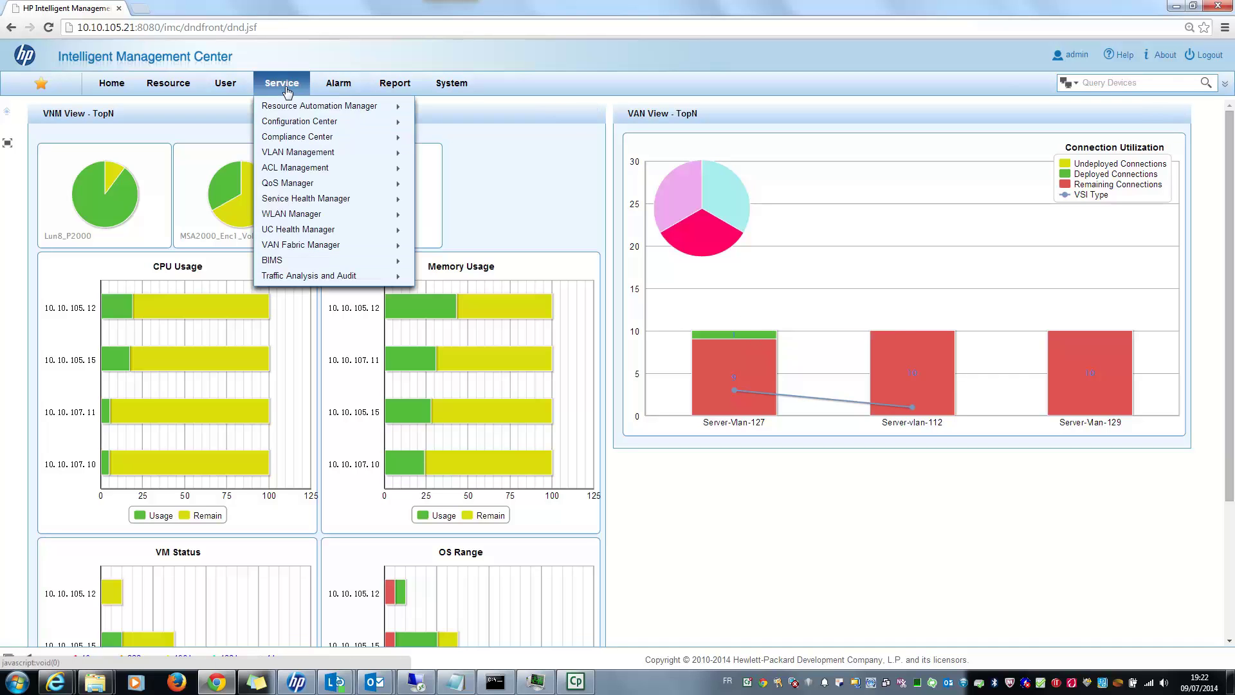
mouse_move(304, 186)
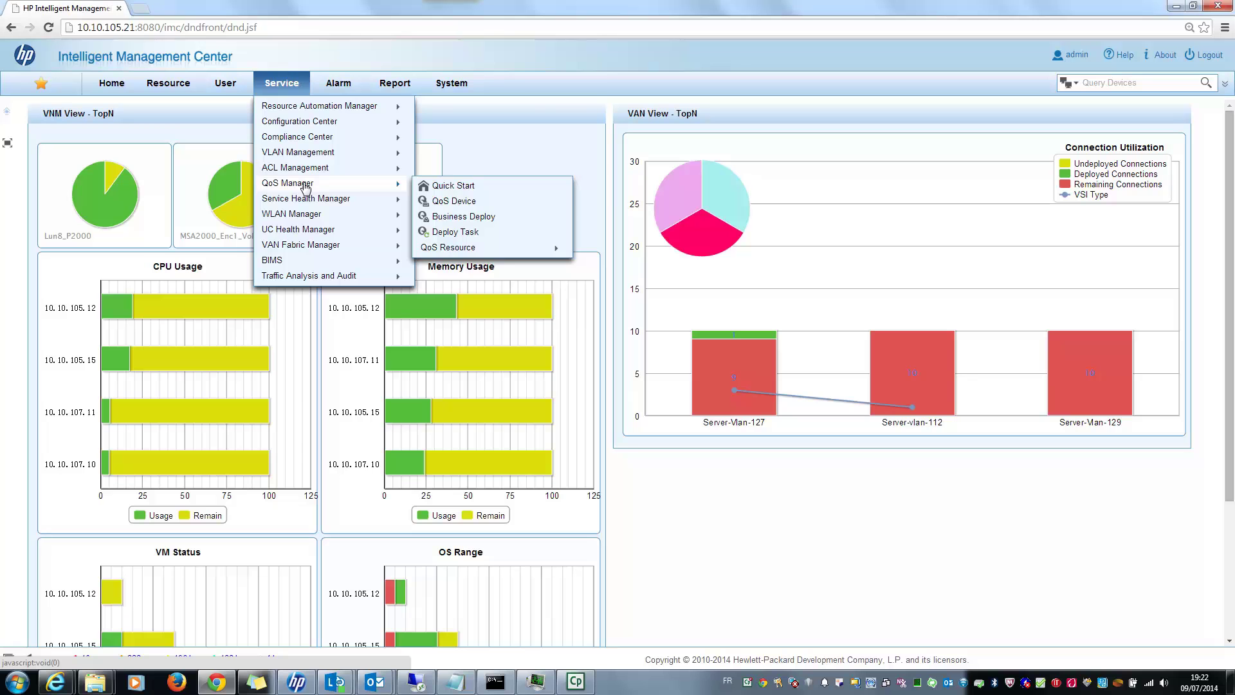
left_click(470, 202)
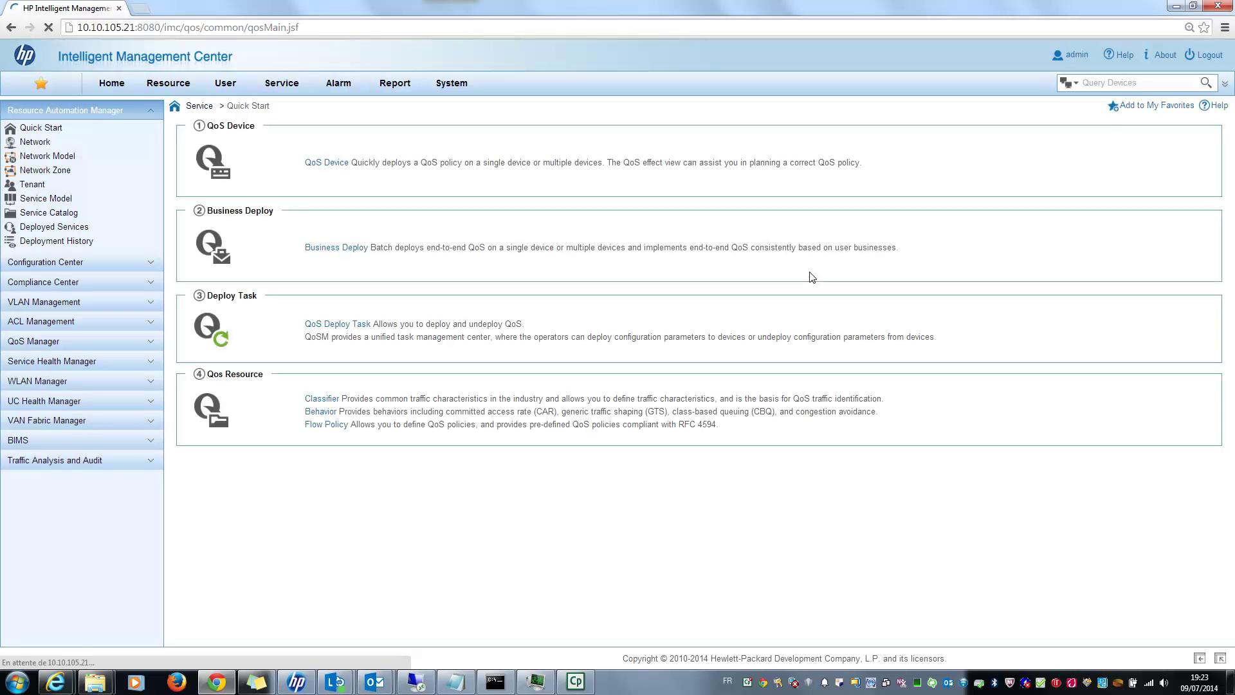
left_click(155, 341)
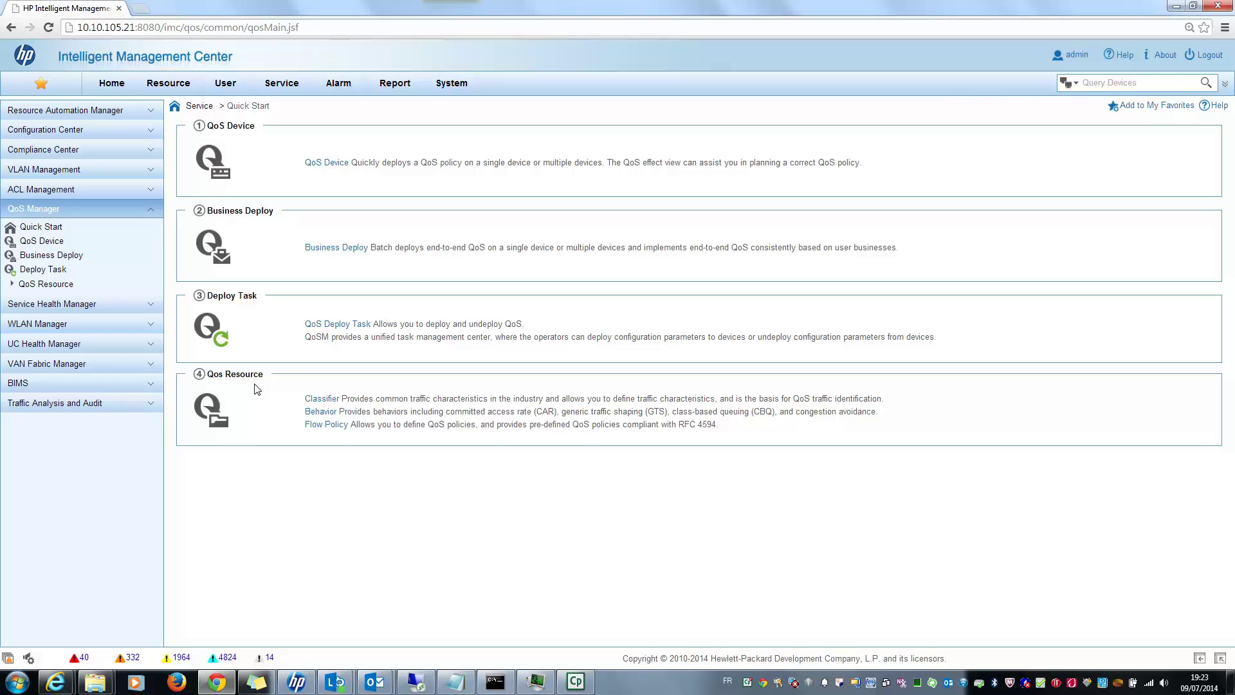
left_click(12, 284)
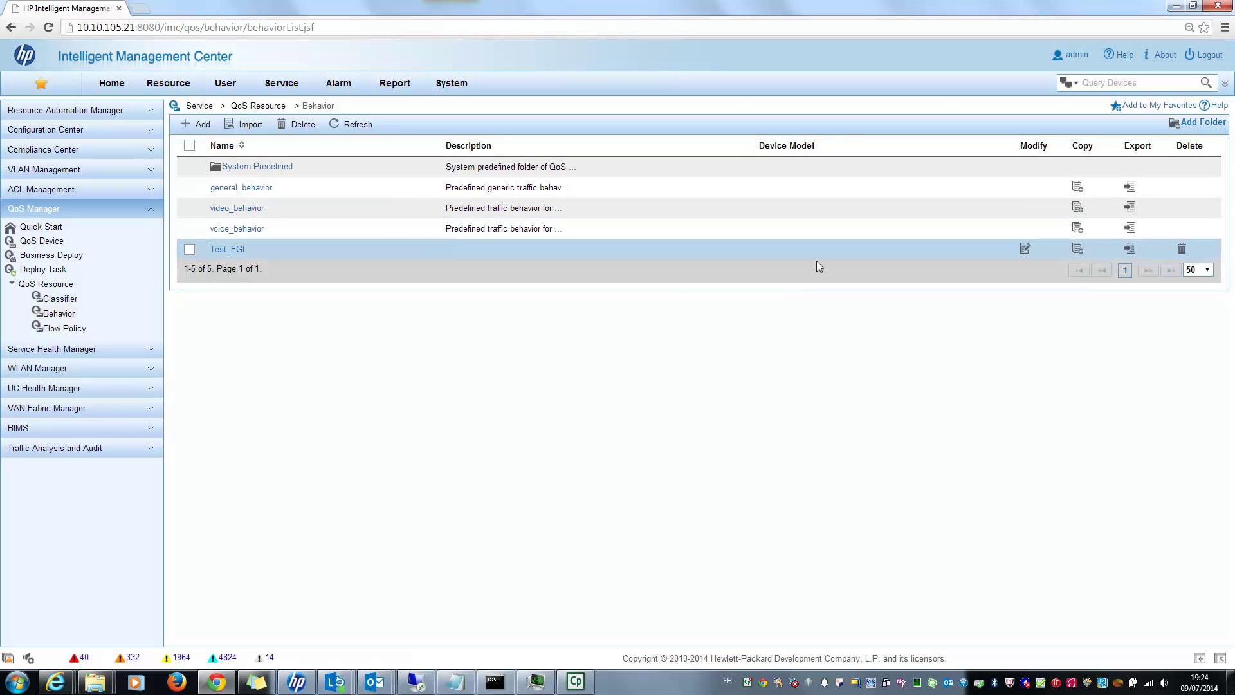
left_click(204, 126)
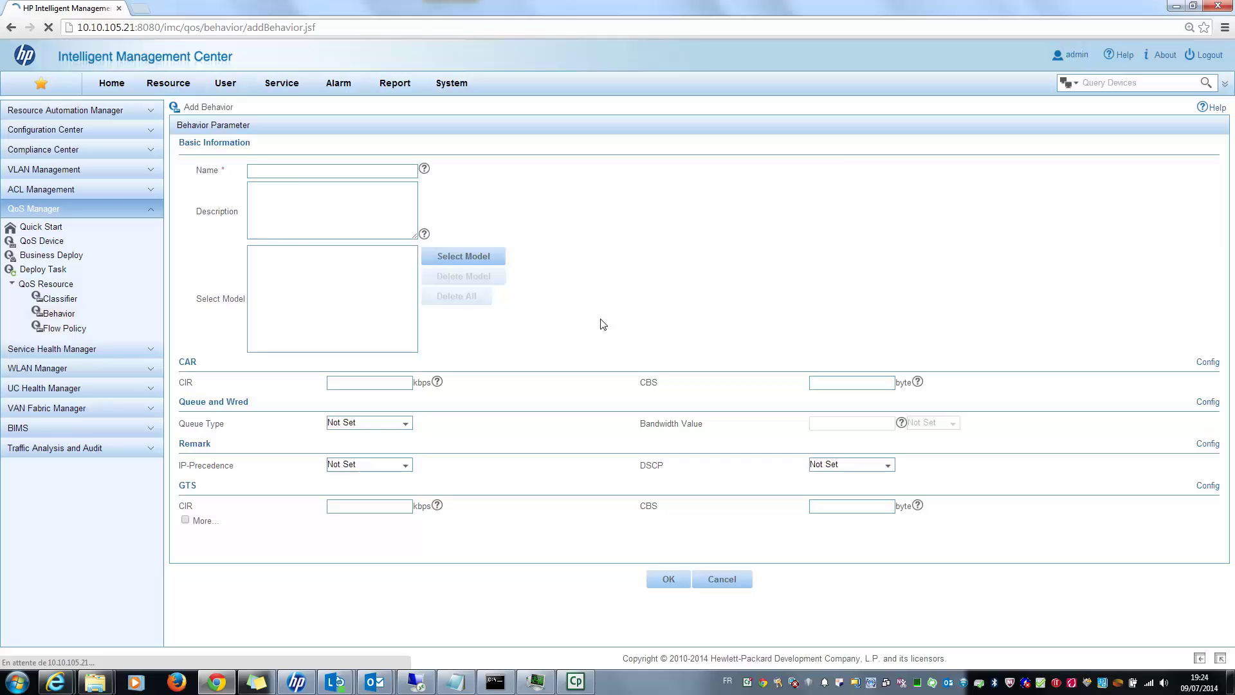
Name the new behavior MyTest and reveal the More... behavior sections.
left_click(295, 176)
type("My")
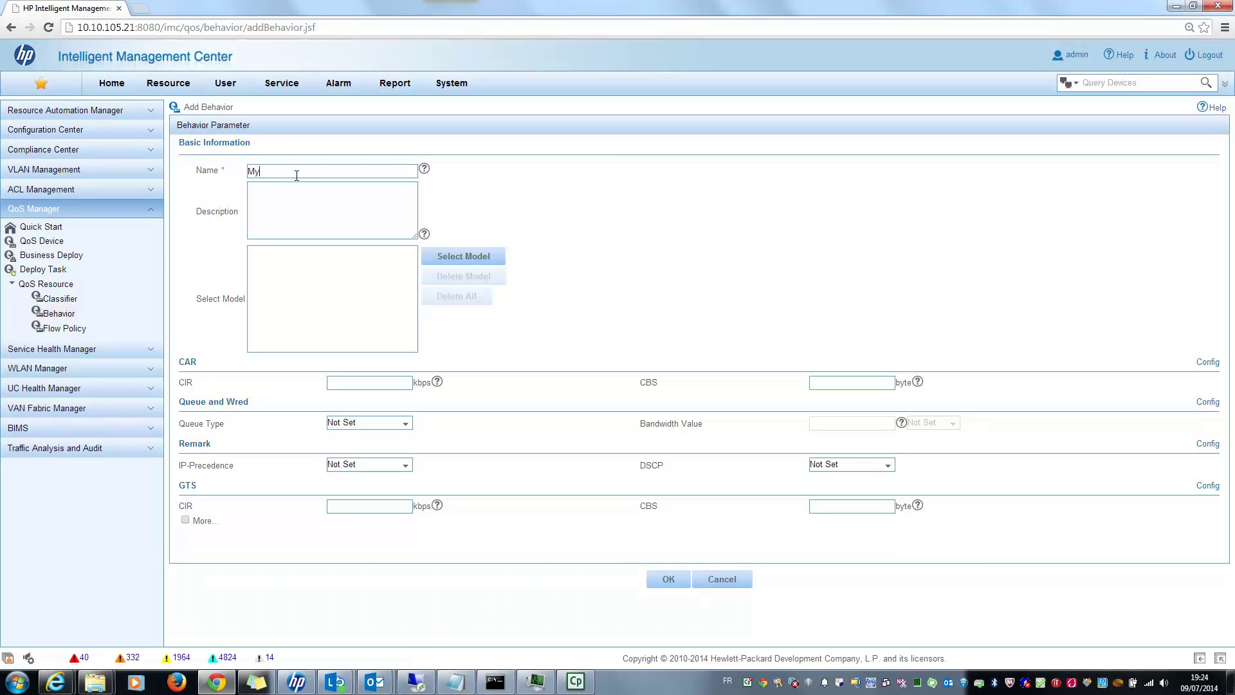
type("Test")
left_click(482, 260)
left_click(185, 520)
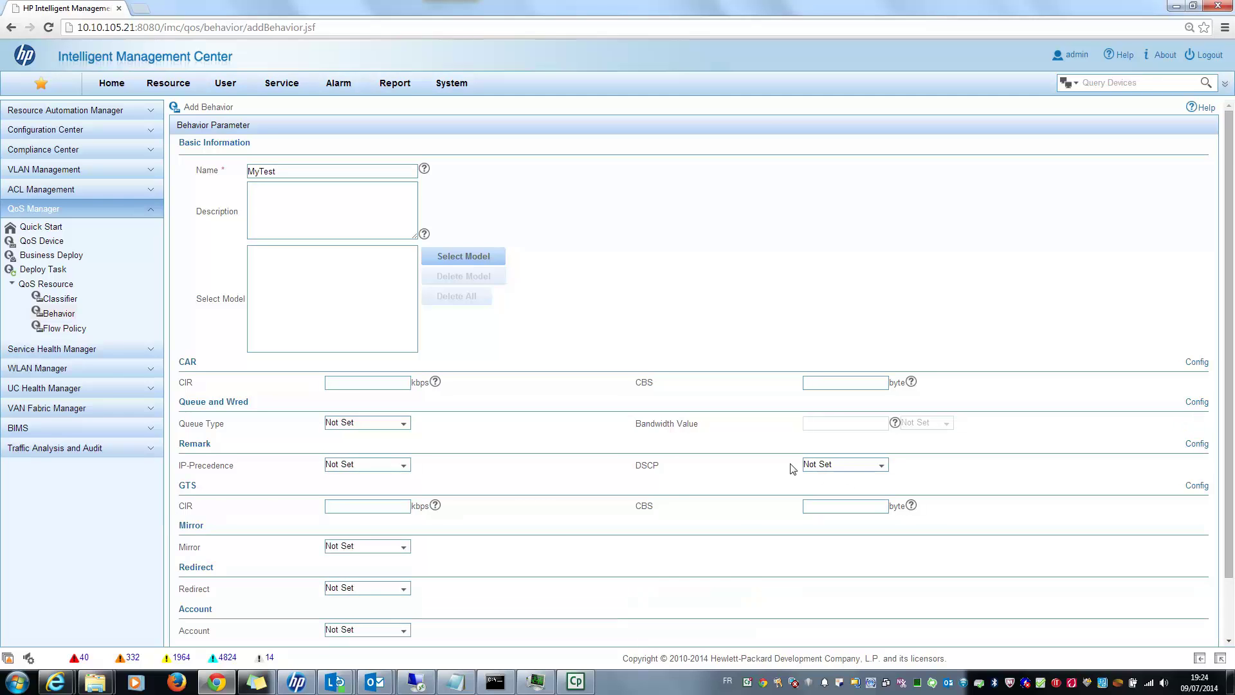
scroll(285, 504, "down", 1)
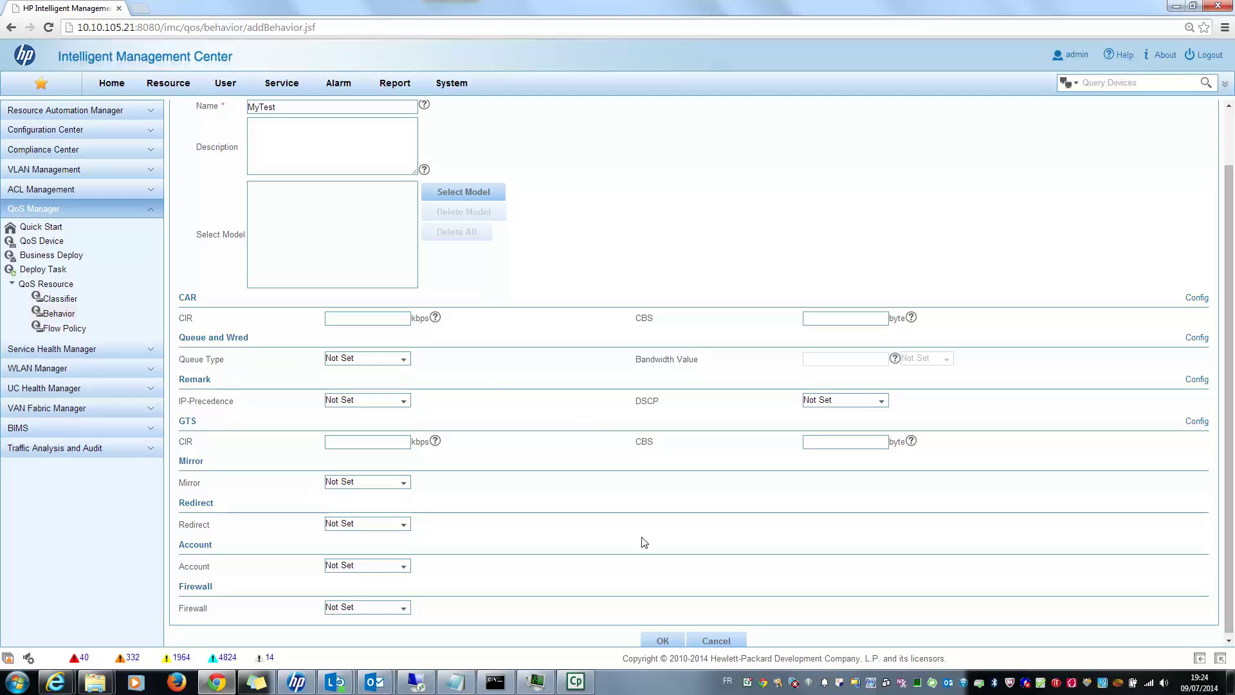
Give MyTest EF queuing at 30% bandwidth and DSCP 5, and open its CAR settings.
left_click(405, 360)
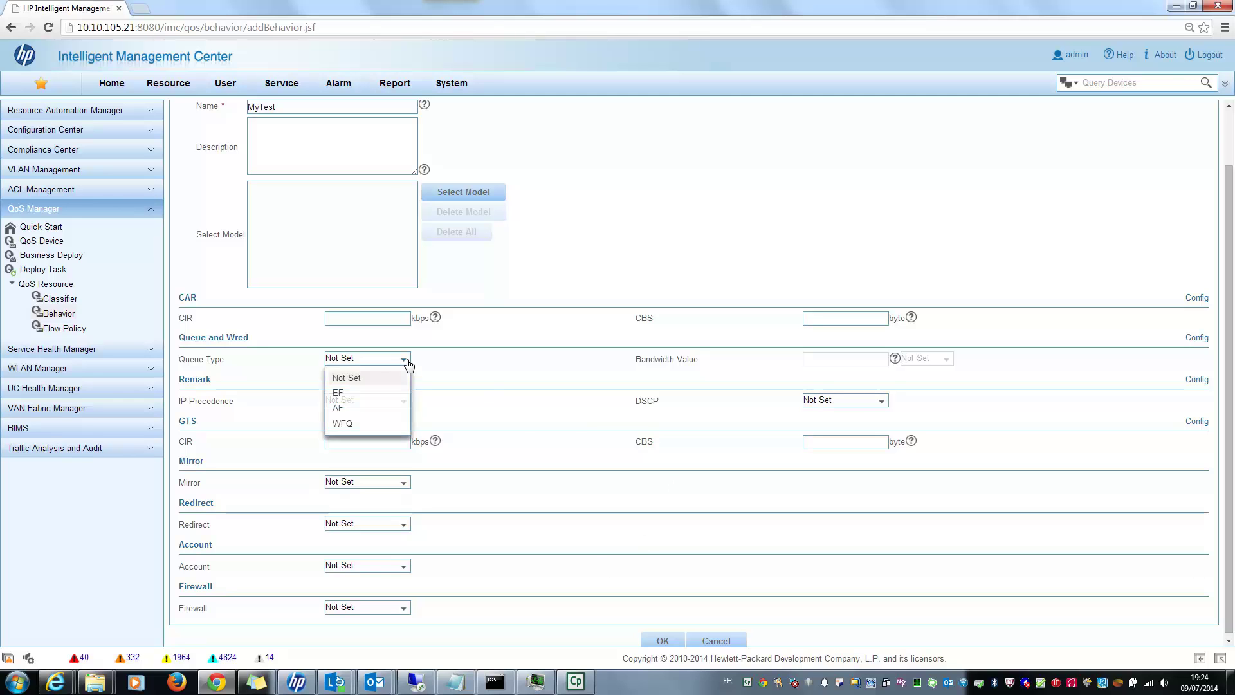
left_click(360, 394)
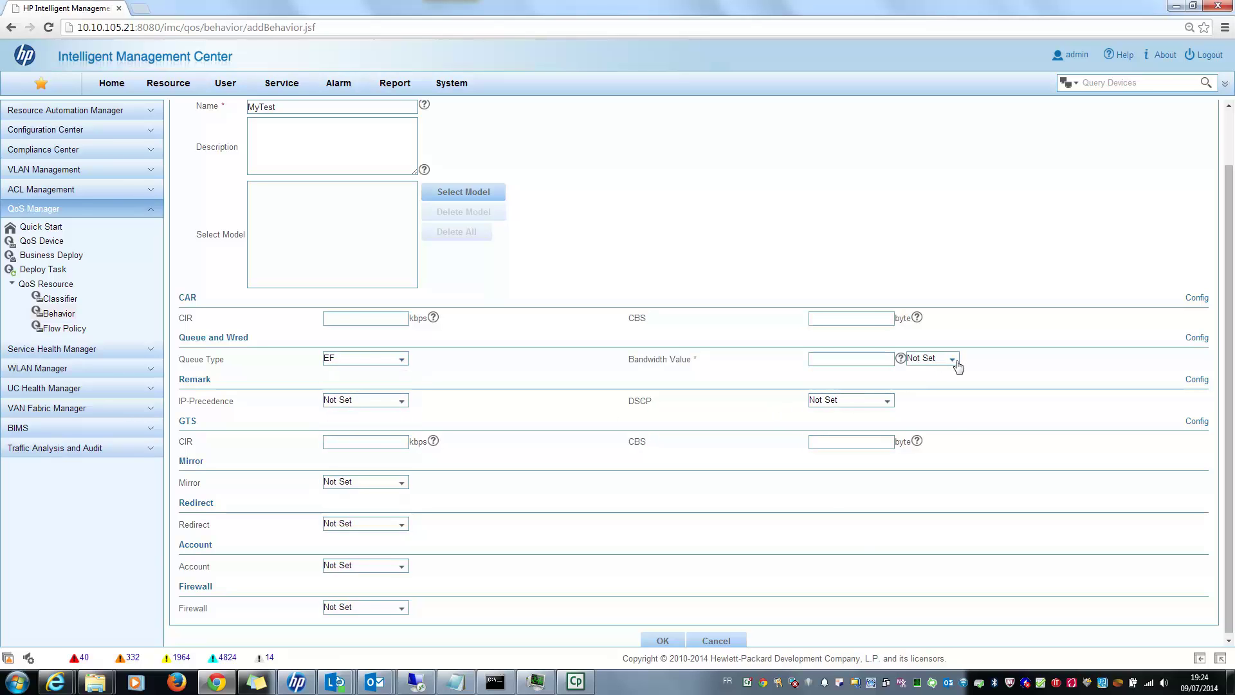
left_click(958, 365)
left_click(933, 409)
left_click(855, 362)
type("30")
left_click(880, 403)
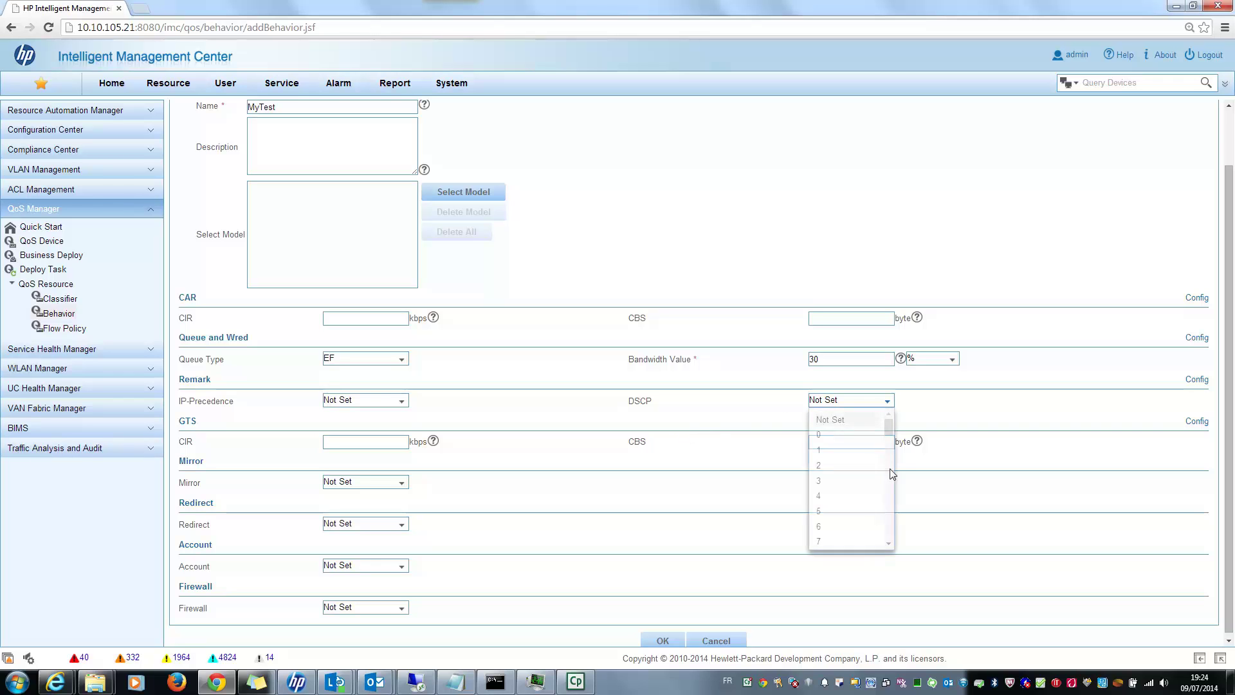
left_click(851, 514)
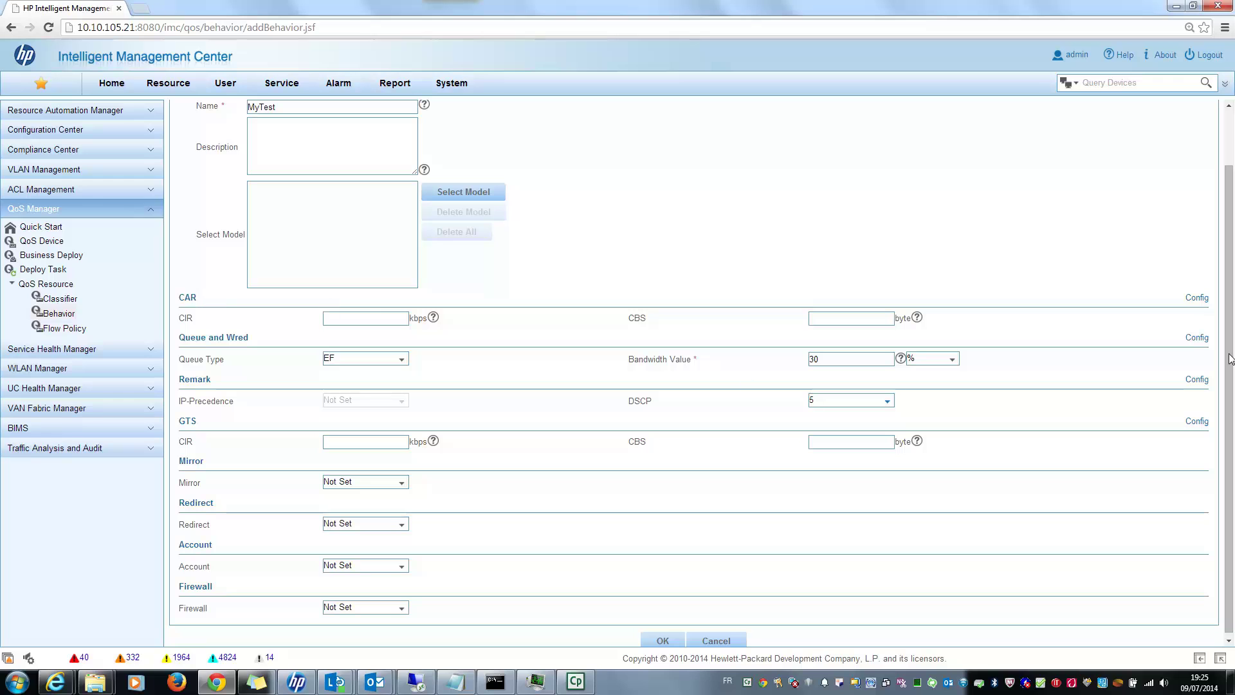
left_click(1191, 299)
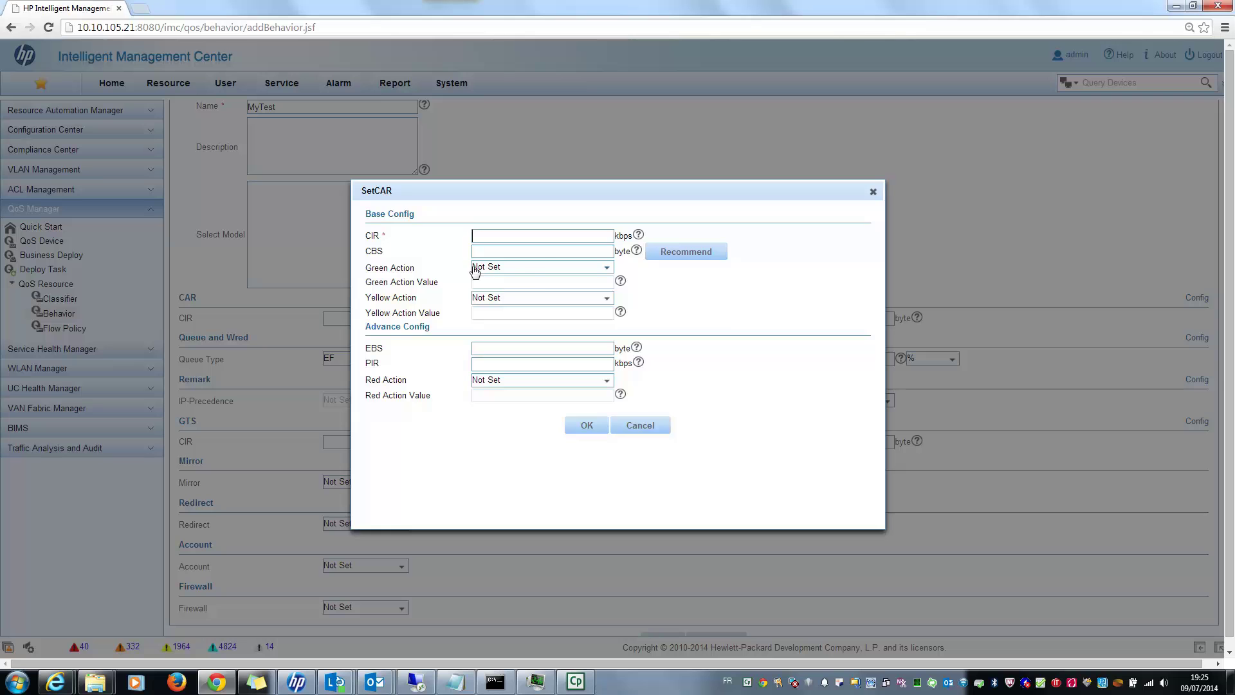
Pick green action pass and yellow action Remark-ip-pass in SetCAR, then cancel the dialog.
left_click(548, 269)
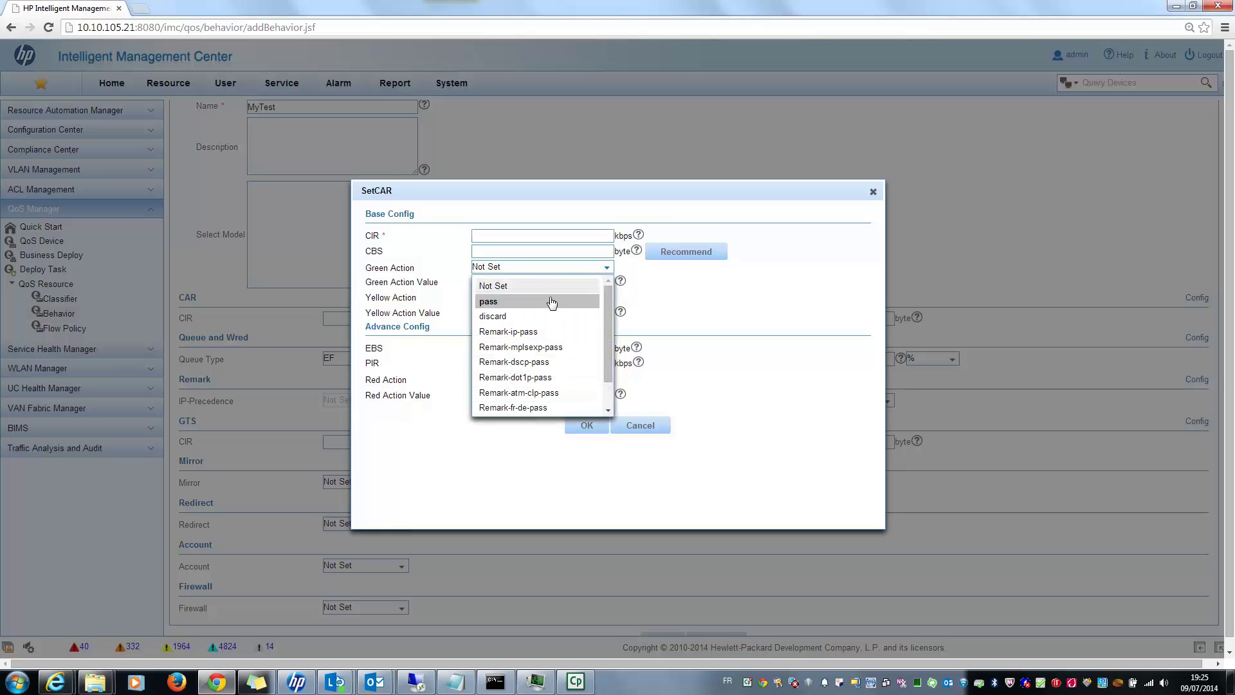
left_click(551, 301)
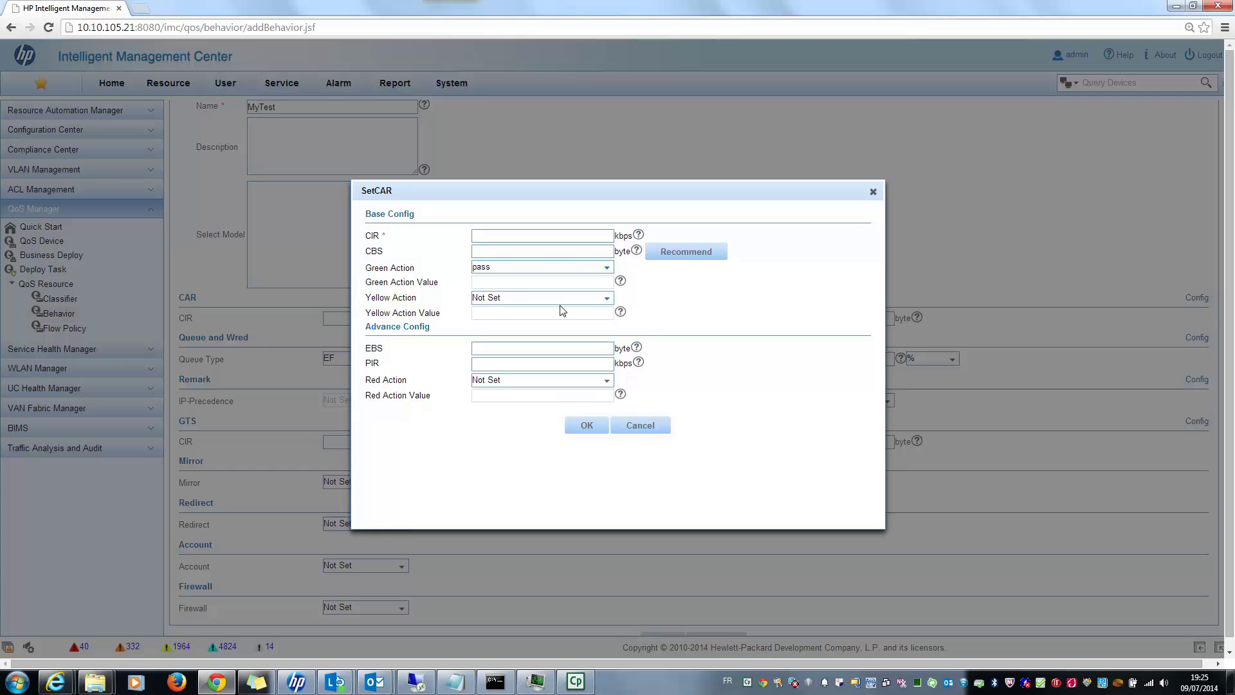
left_click(604, 300)
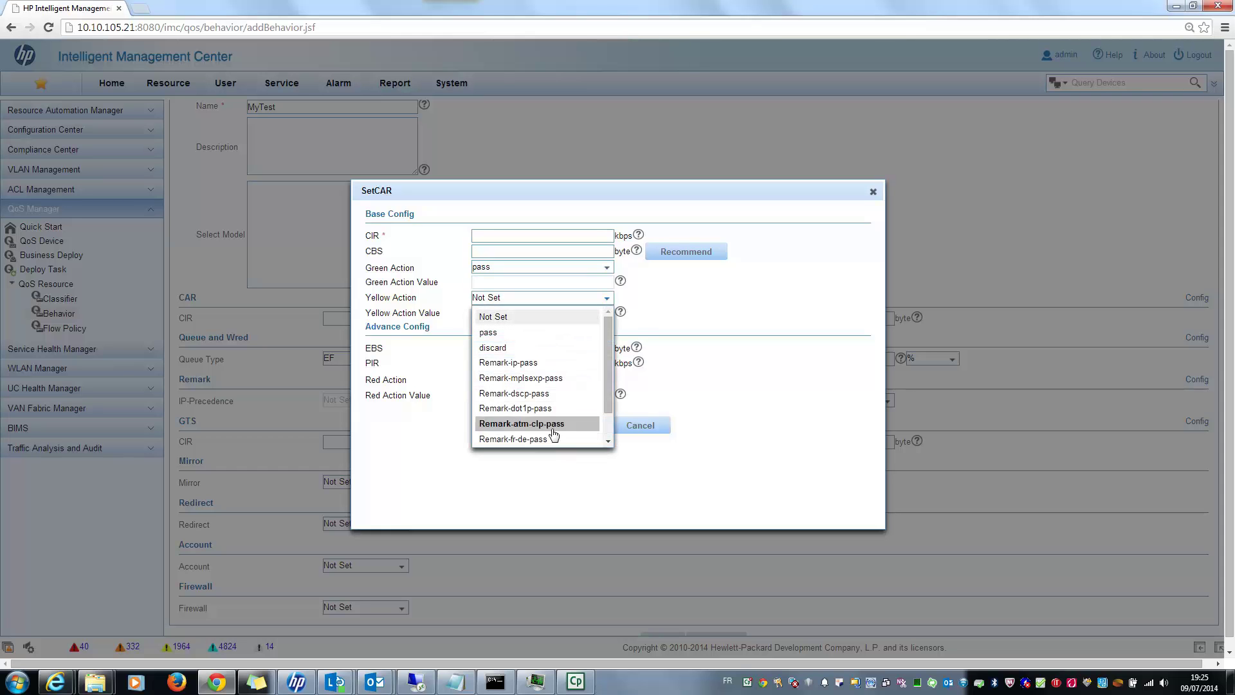
left_click(543, 362)
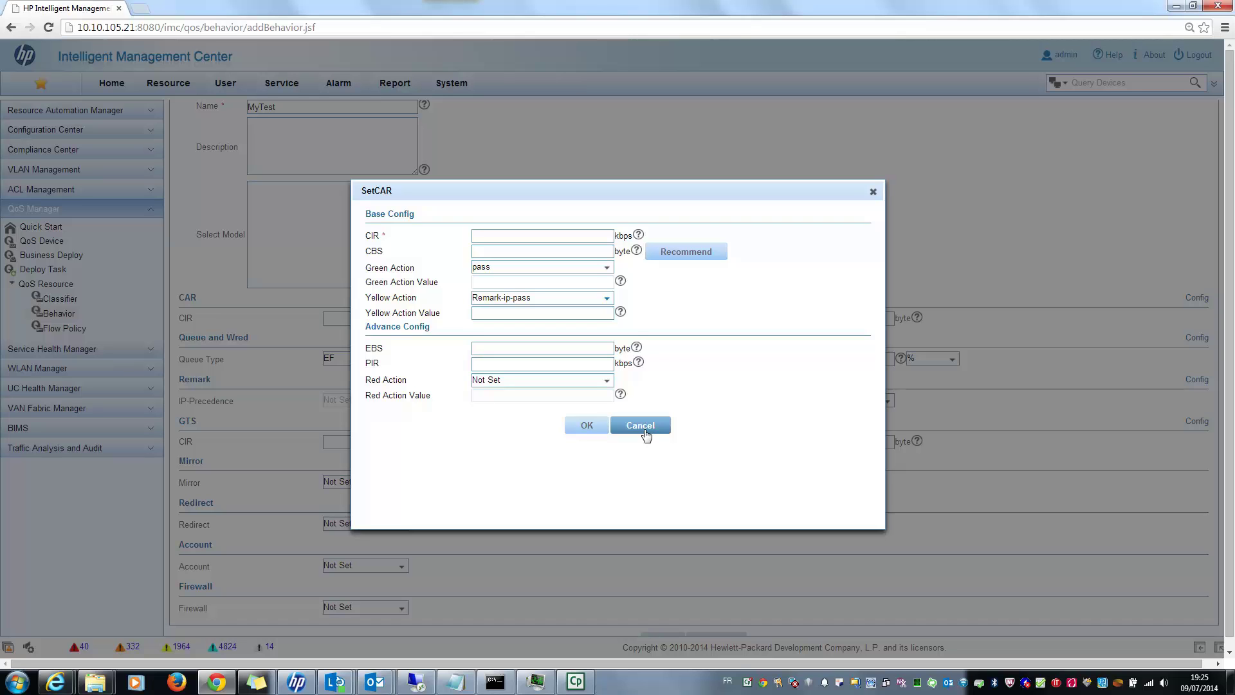
left_click(644, 426)
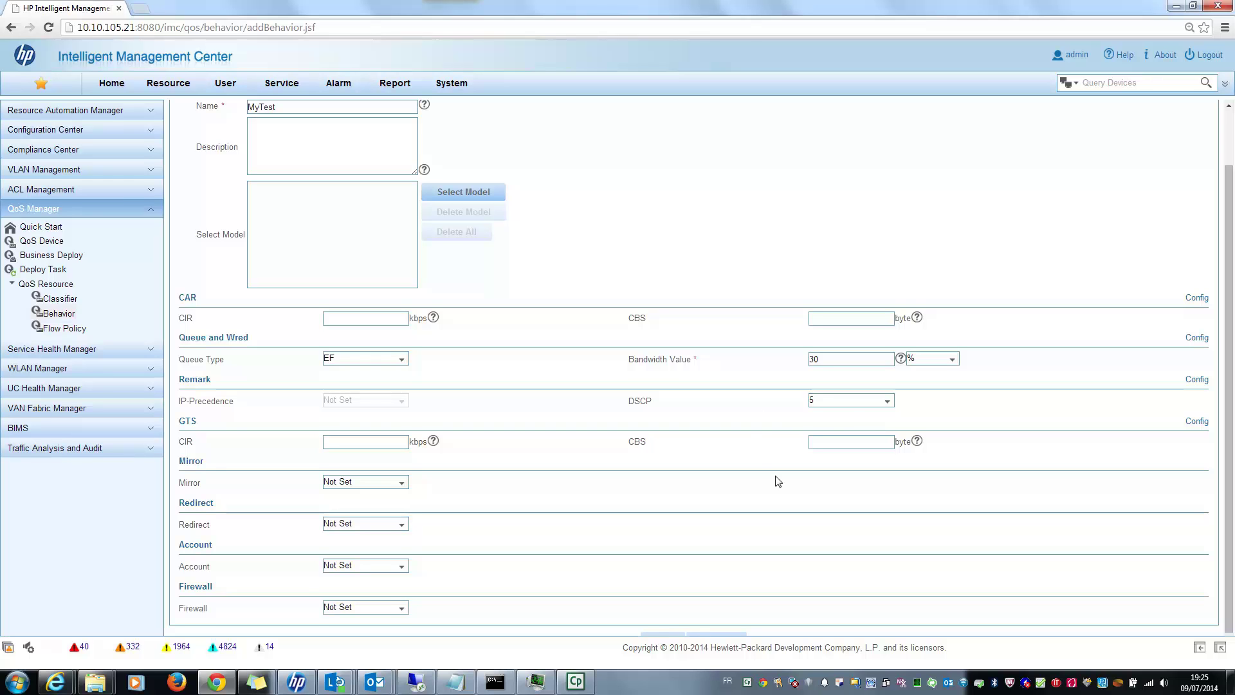
scroll(778, 481, "down", 1)
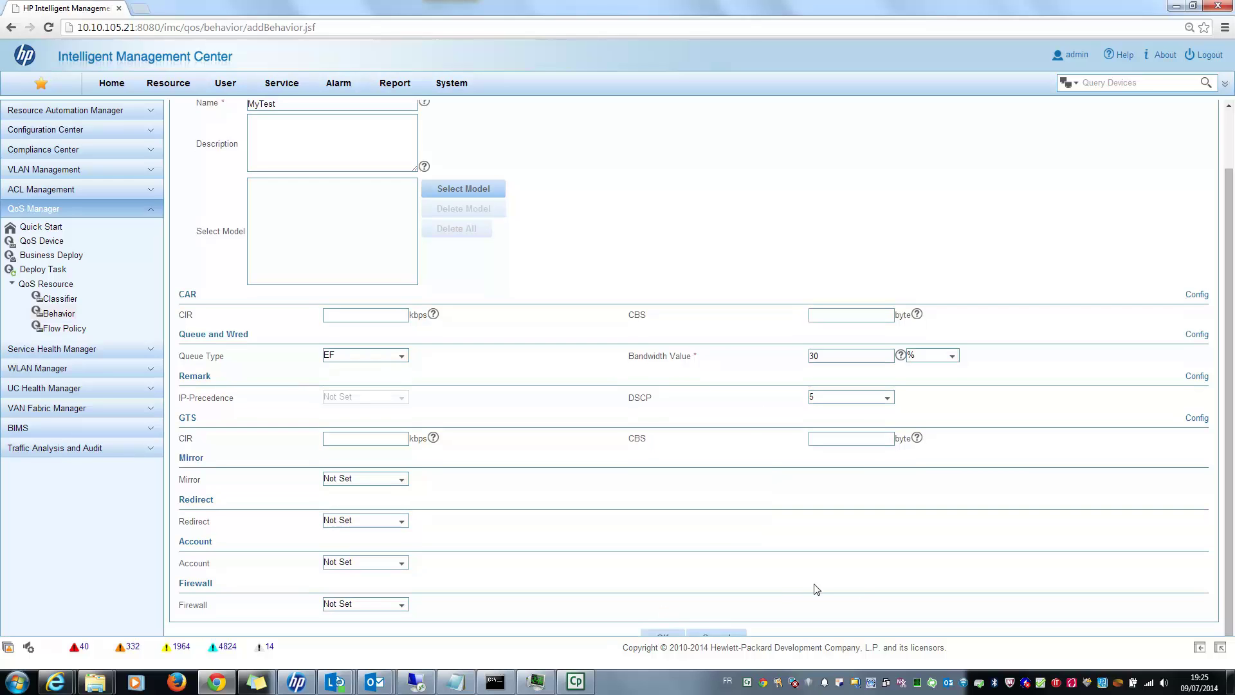
Save the MyTest behavior, then view the LowPriorityTraffic classifier and return to the list.
left_click(667, 637)
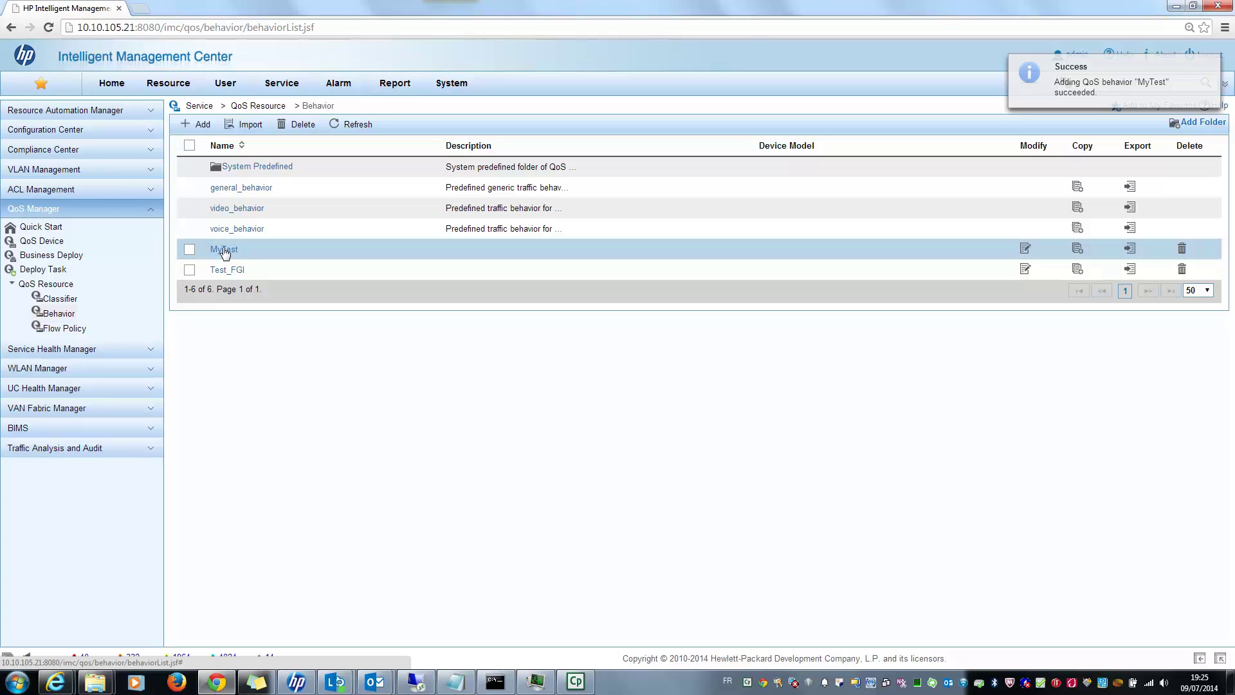
left_click(80, 302)
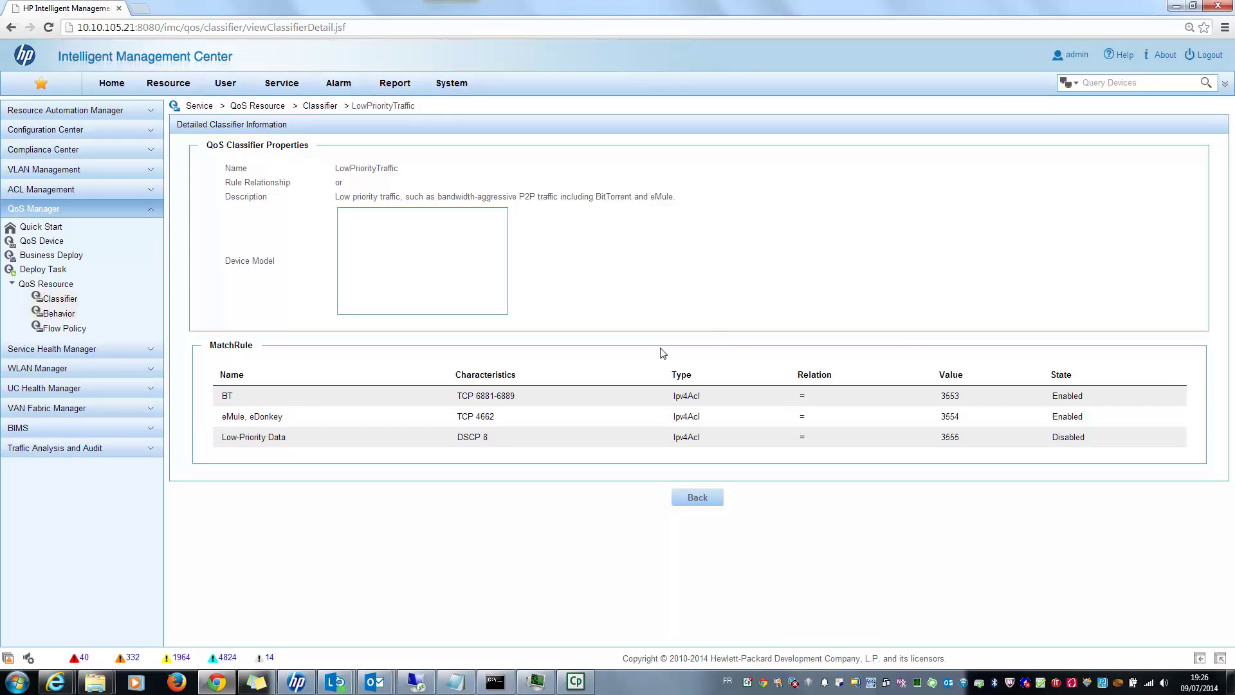
left_click(696, 498)
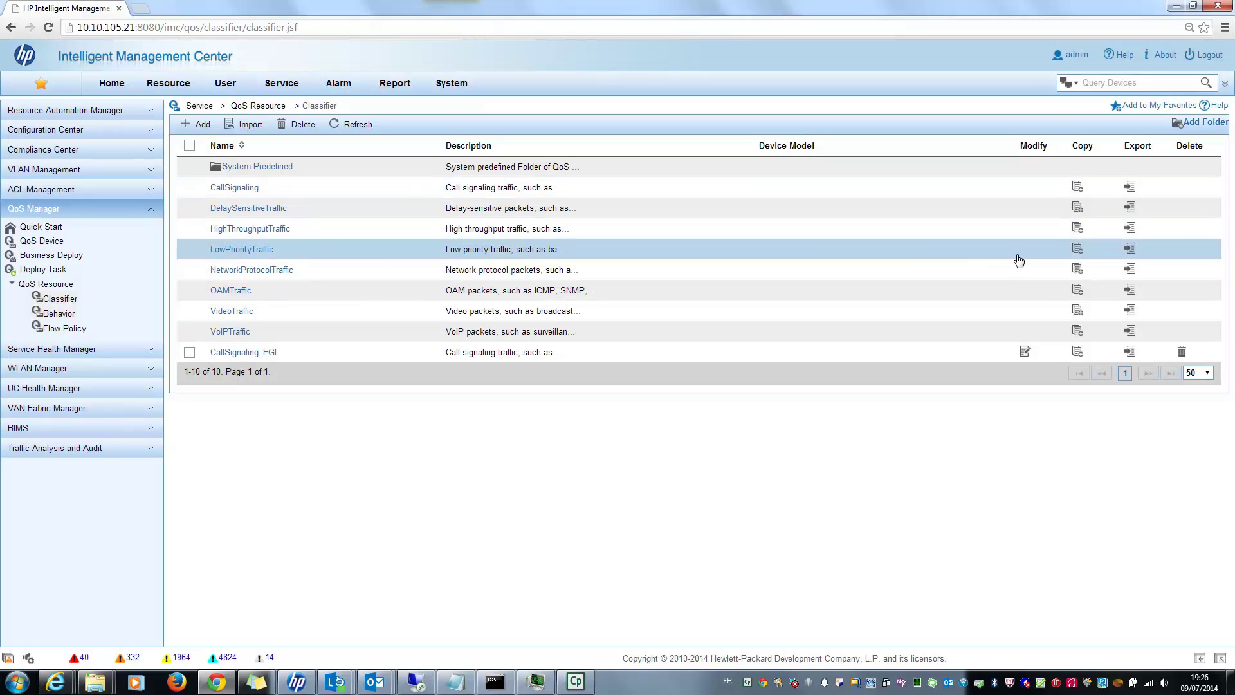
Copy the LowPriorityTraffic classifier and rename the copy LowPriorityTraffic_SpecificFGI.
left_click(1076, 249)
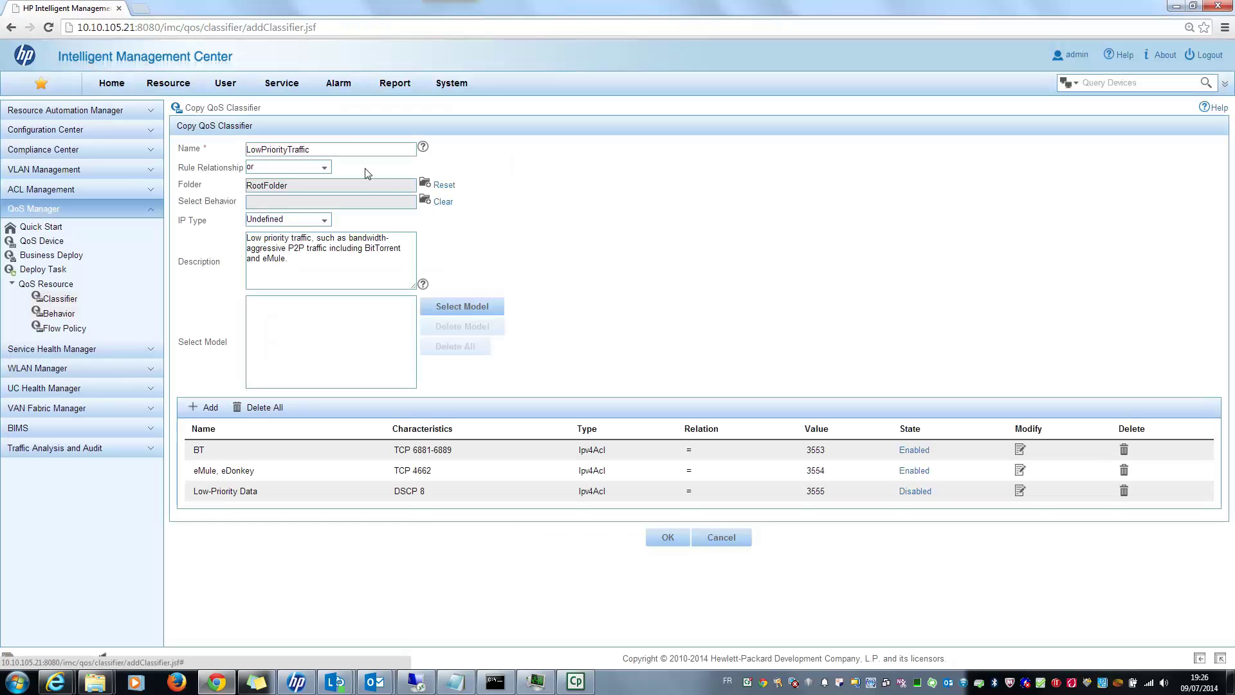
left_click(338, 150)
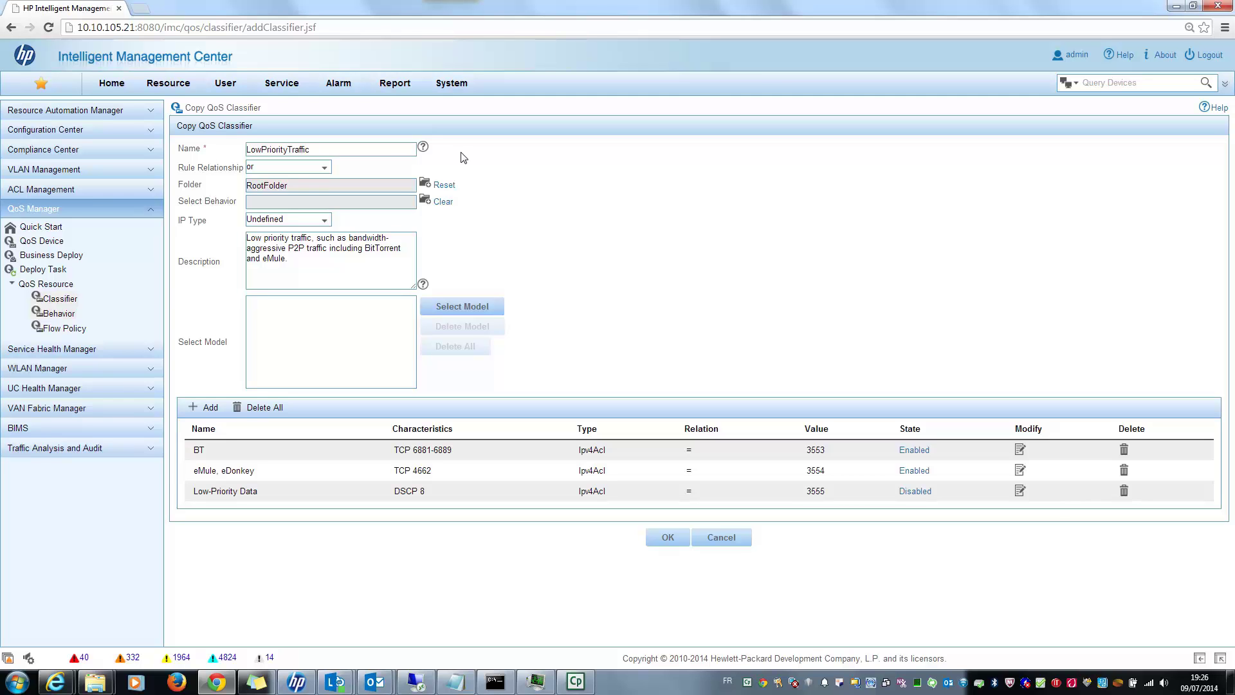
type("_SpecificFGI")
left_click_drag(179, 201, 237, 207)
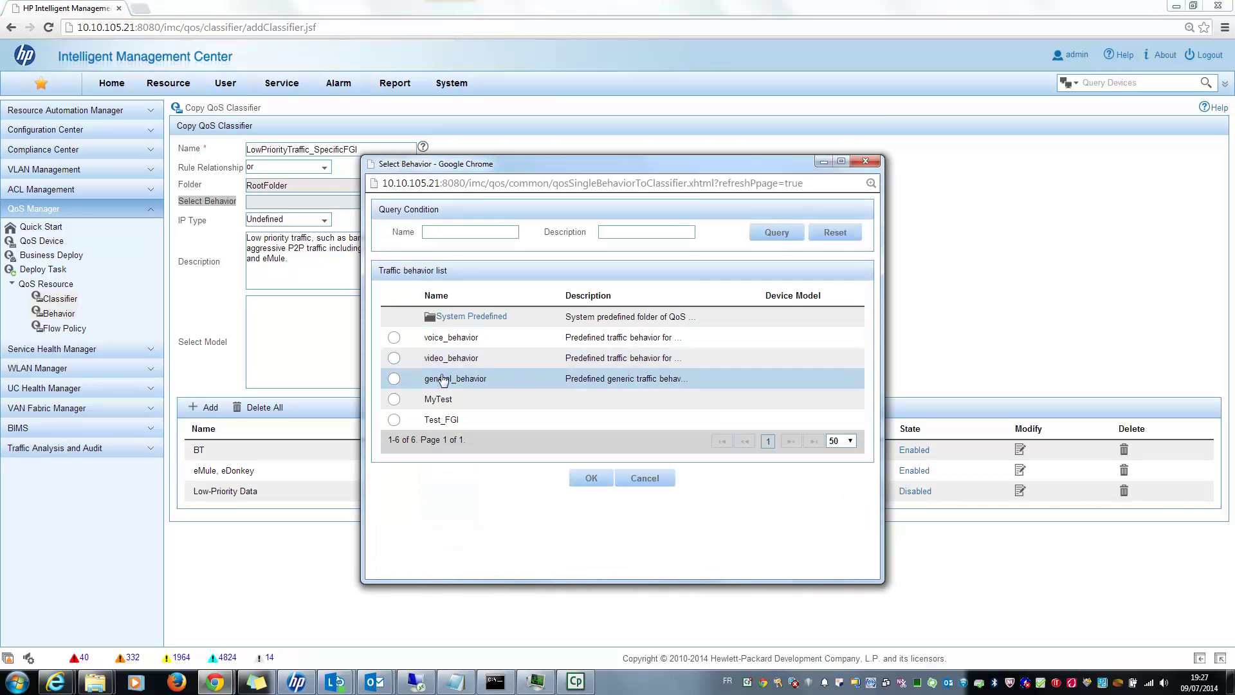
Assign behavior MyTest and append 'and also ping' to the description.
left_click(393, 399)
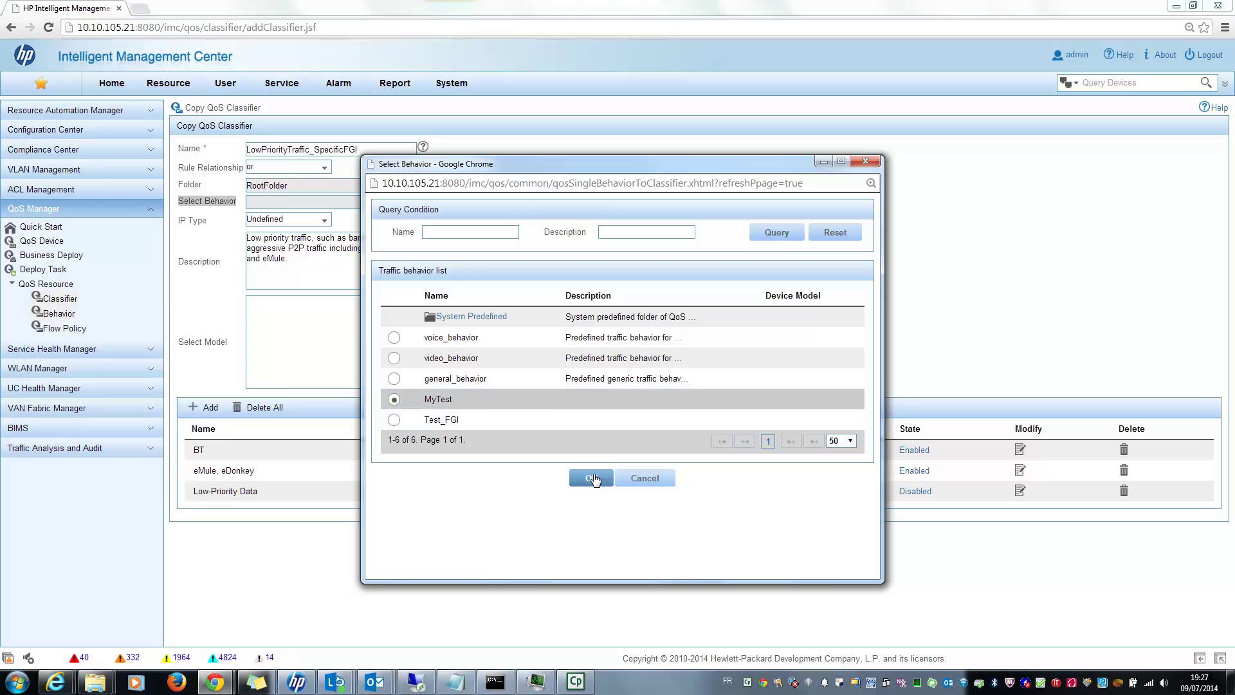
left_click(593, 479)
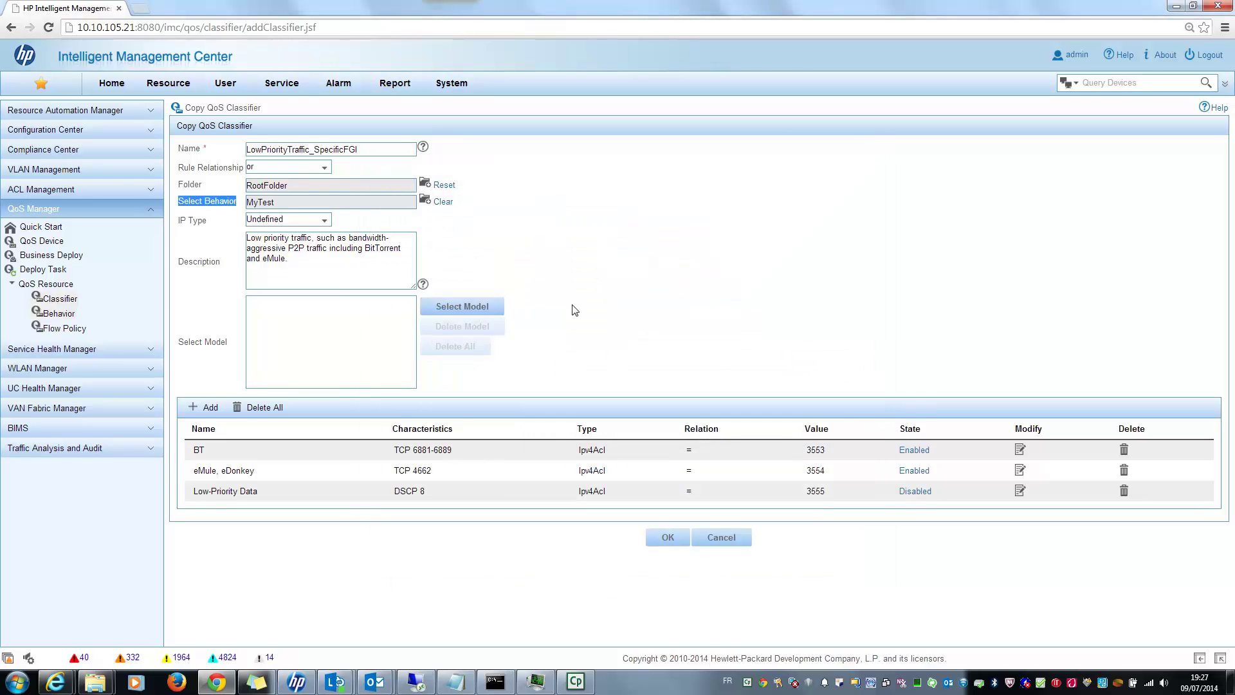
left_click(288, 287)
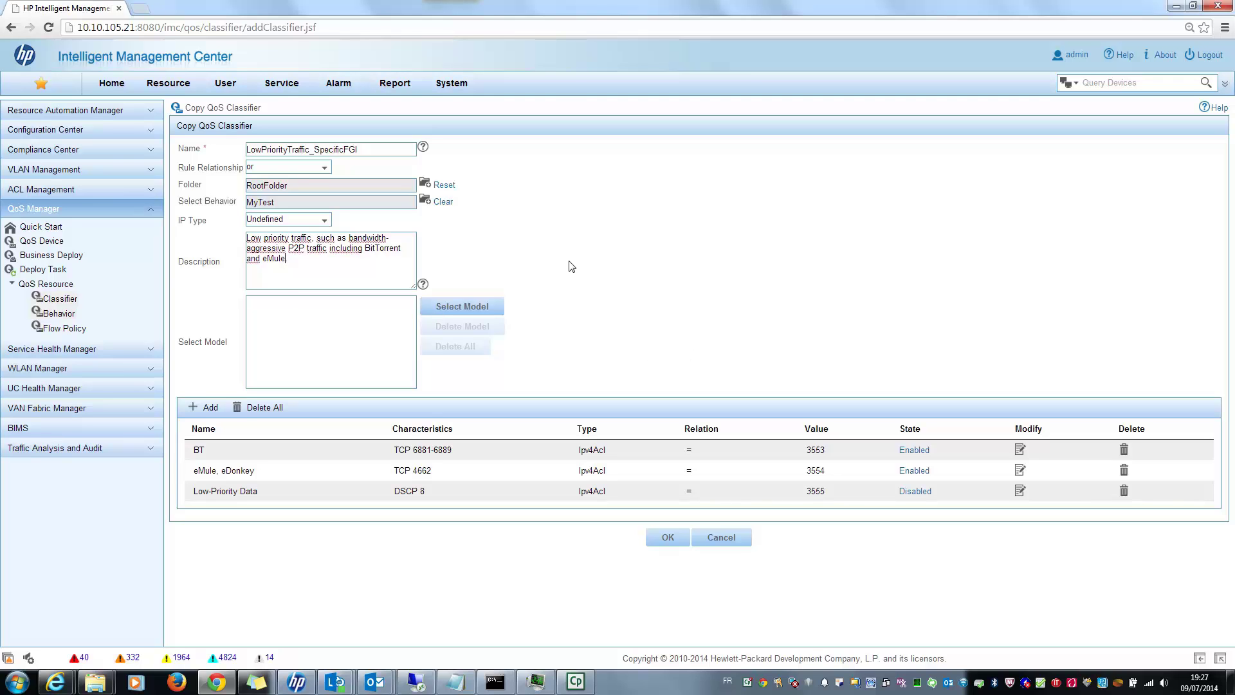
type("and also ping")
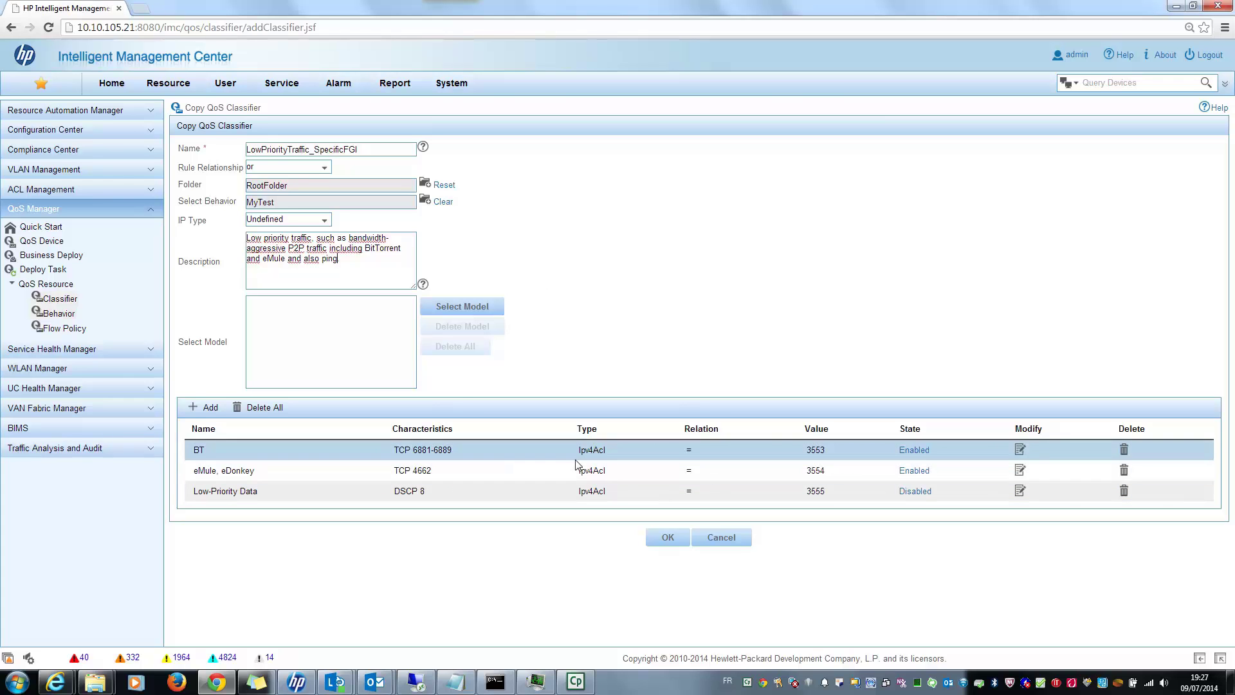
Start a new match rule named Ping using IPv4ACL with ACL 3556 named PingACL.
left_click(200, 407)
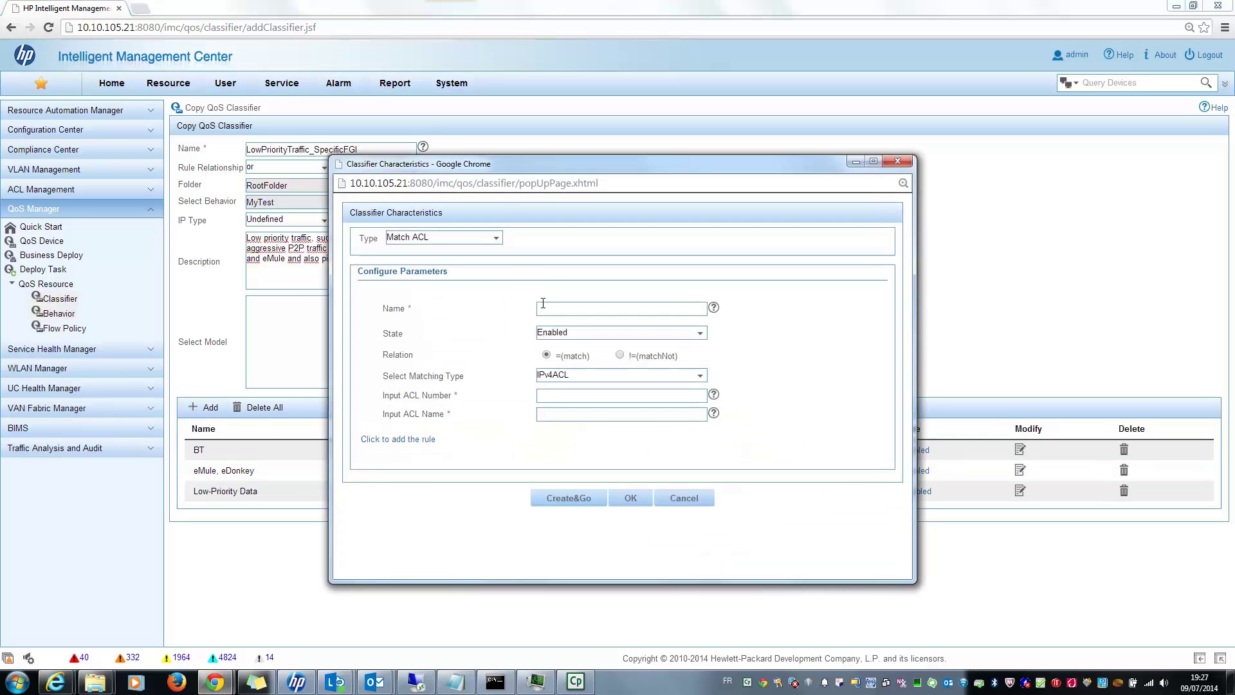
left_click(650, 310)
type("Ping")
left_click(568, 379)
left_click(565, 394)
left_click_drag(640, 164, 419, 120)
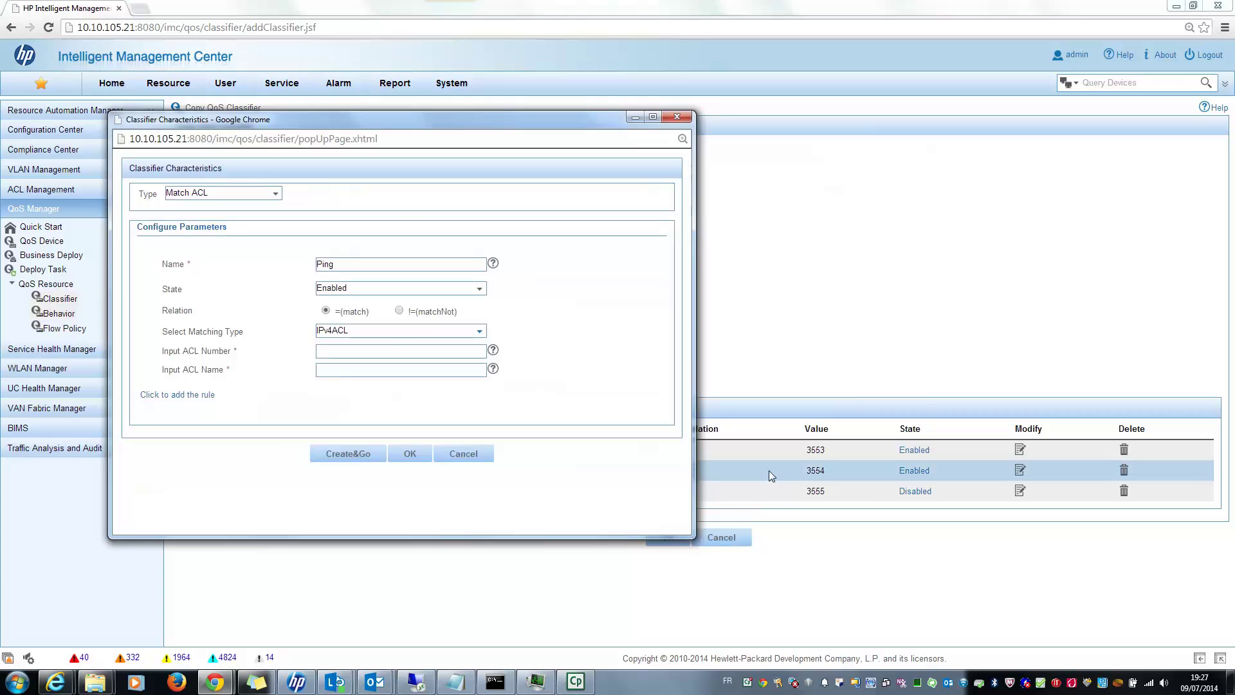
left_click(327, 348)
type("3")
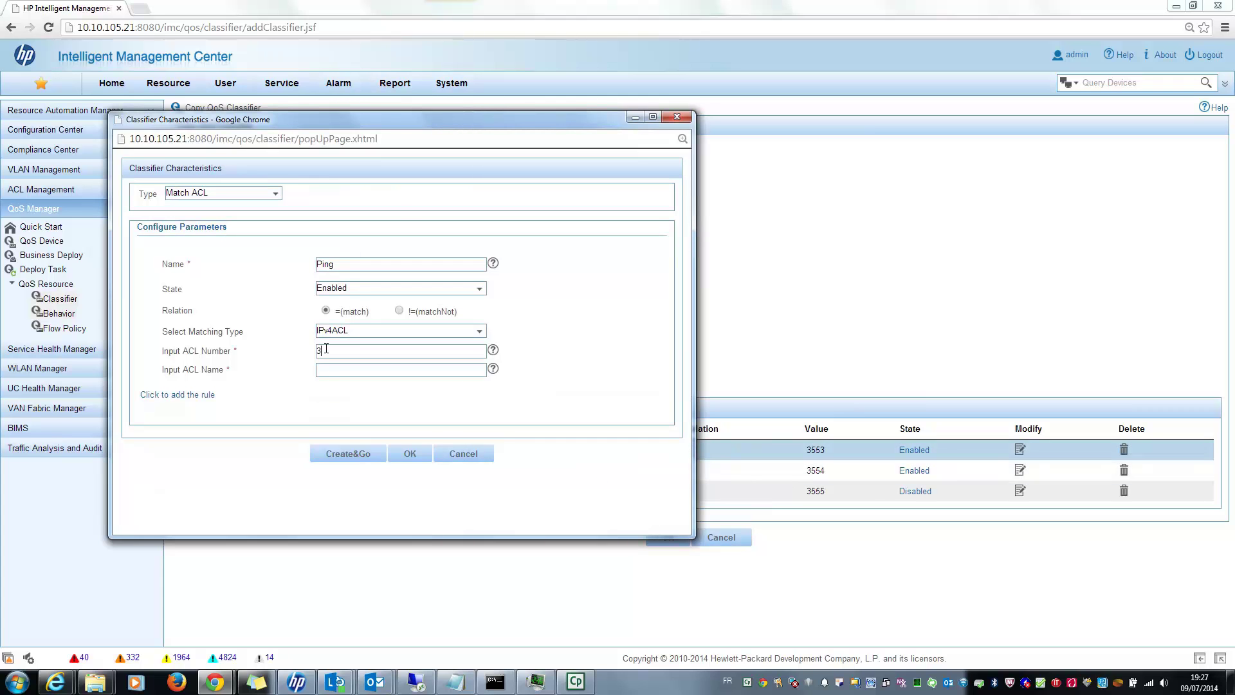
type("55")
key("BackSpace")
type("Ping_AC")
key("BackSpace")
key("BackSpace")
key("BackSpace")
type("ACL")
Add an ICMP rule to ACL 3556 PingACL and save the Ping match rule.
left_click(166, 399)
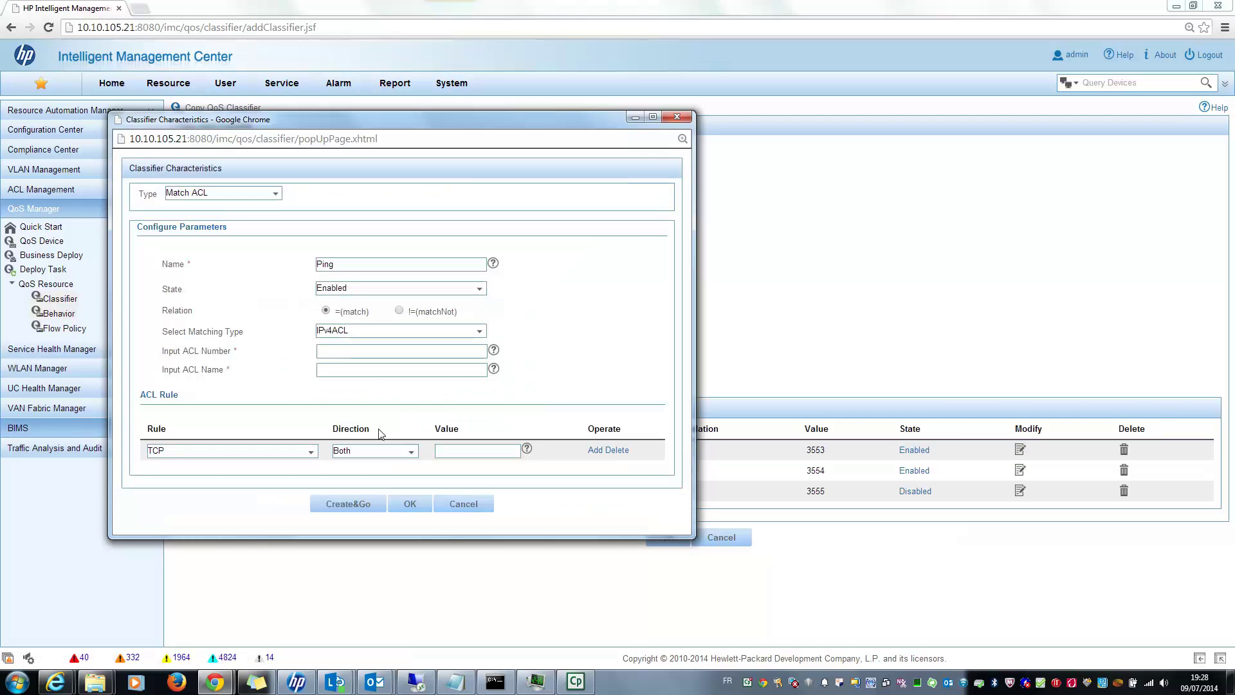
left_click(311, 451)
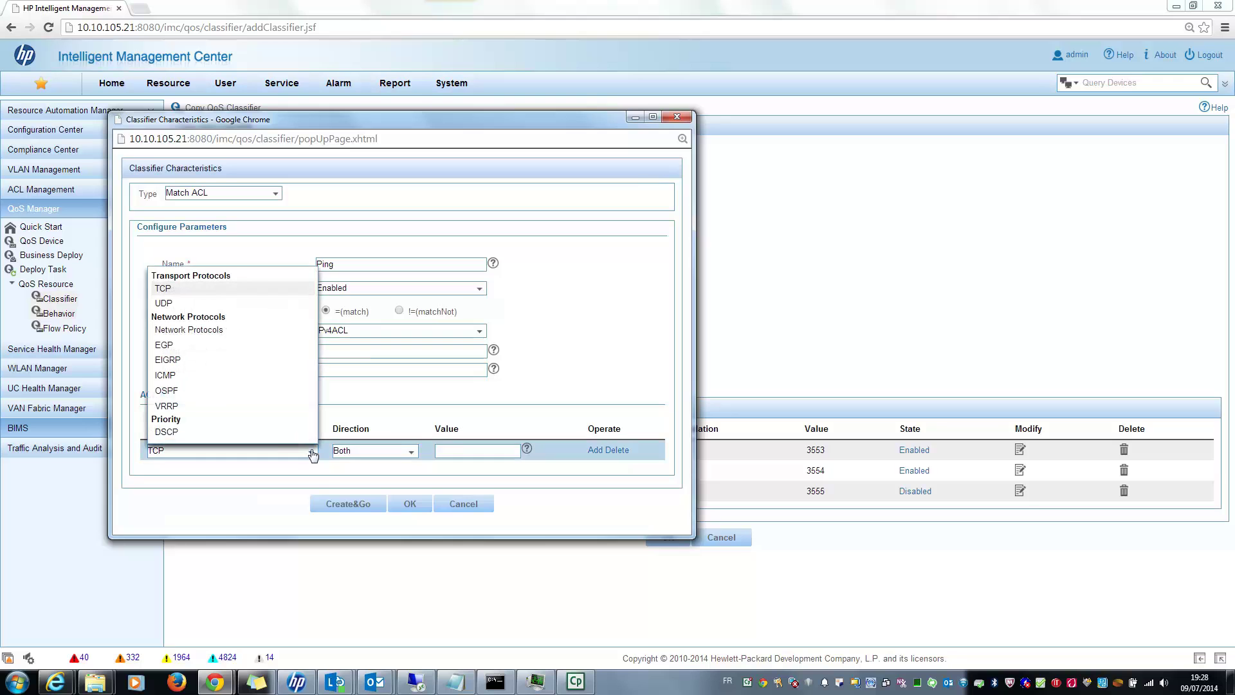
left_click(200, 377)
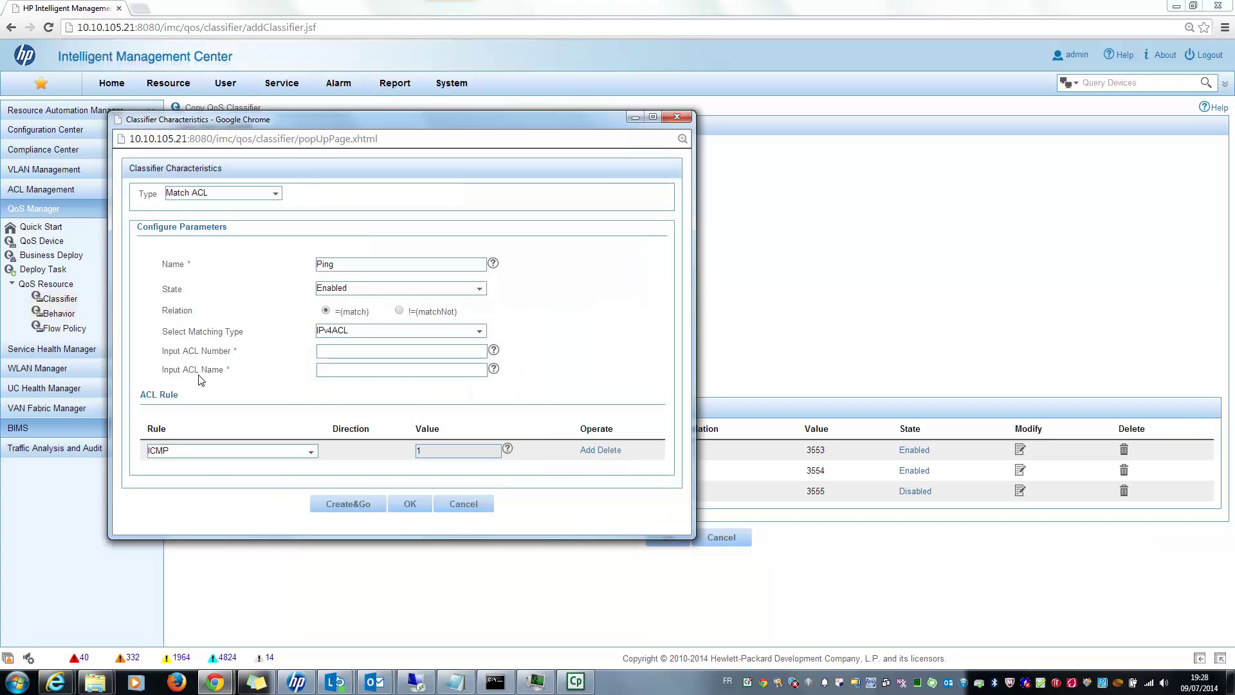
left_click(407, 509)
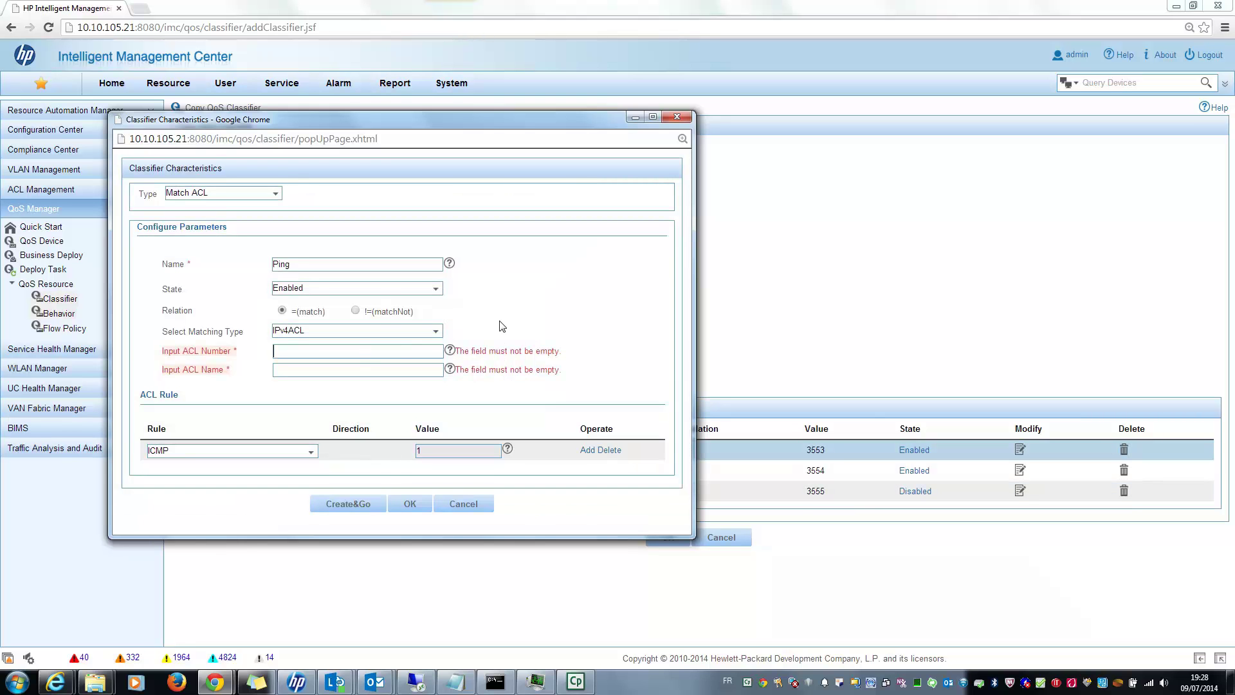
type("355")
type("6")
type("PingACL")
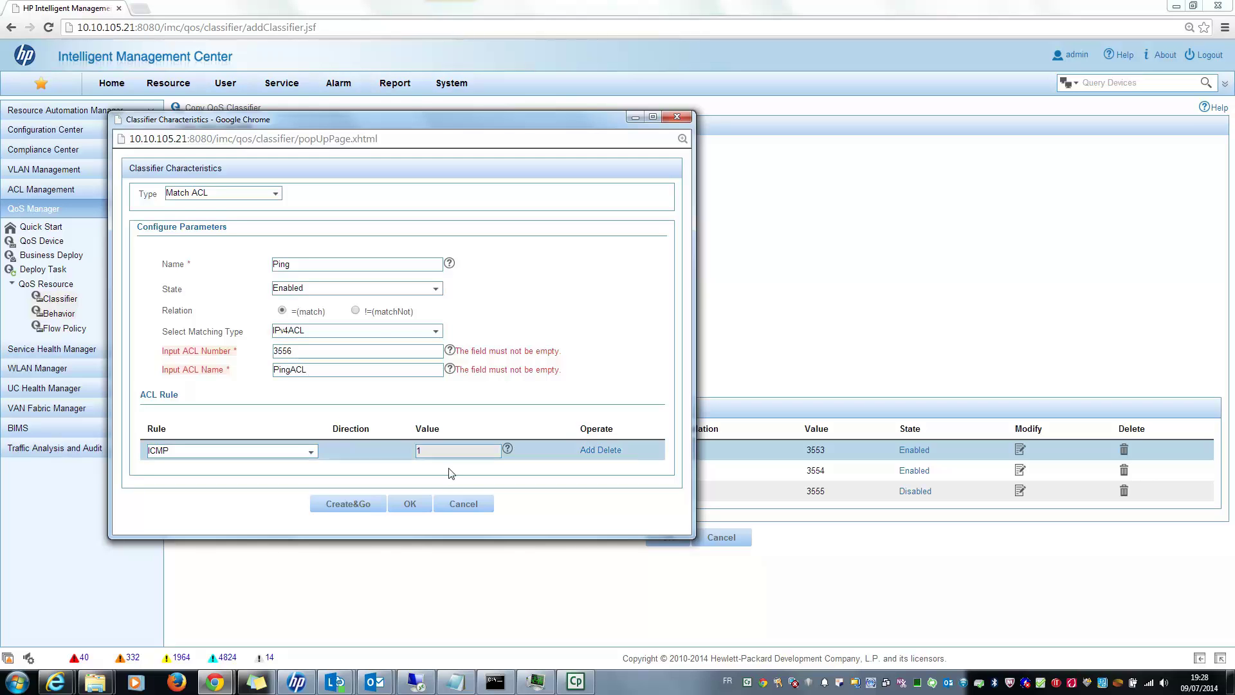
left_click(409, 504)
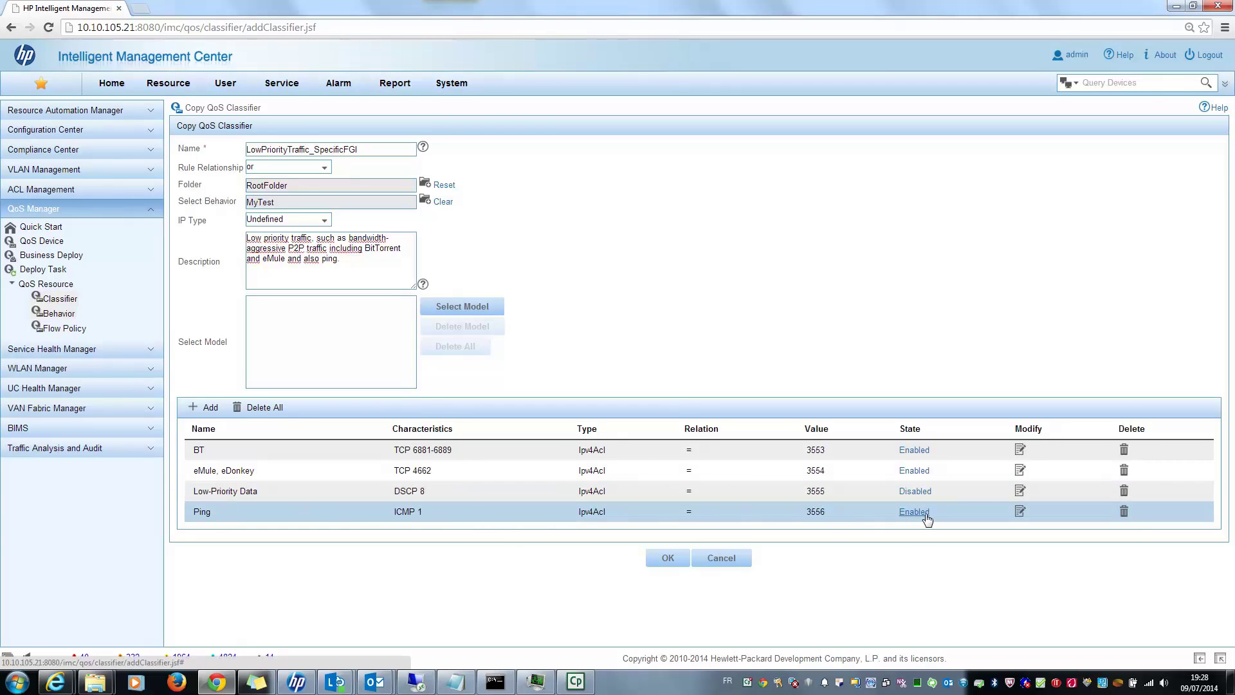
Confirm the Copy QoS Classifier page to save LowPriorityTraffic_SpecificFGI.
left_click(667, 560)
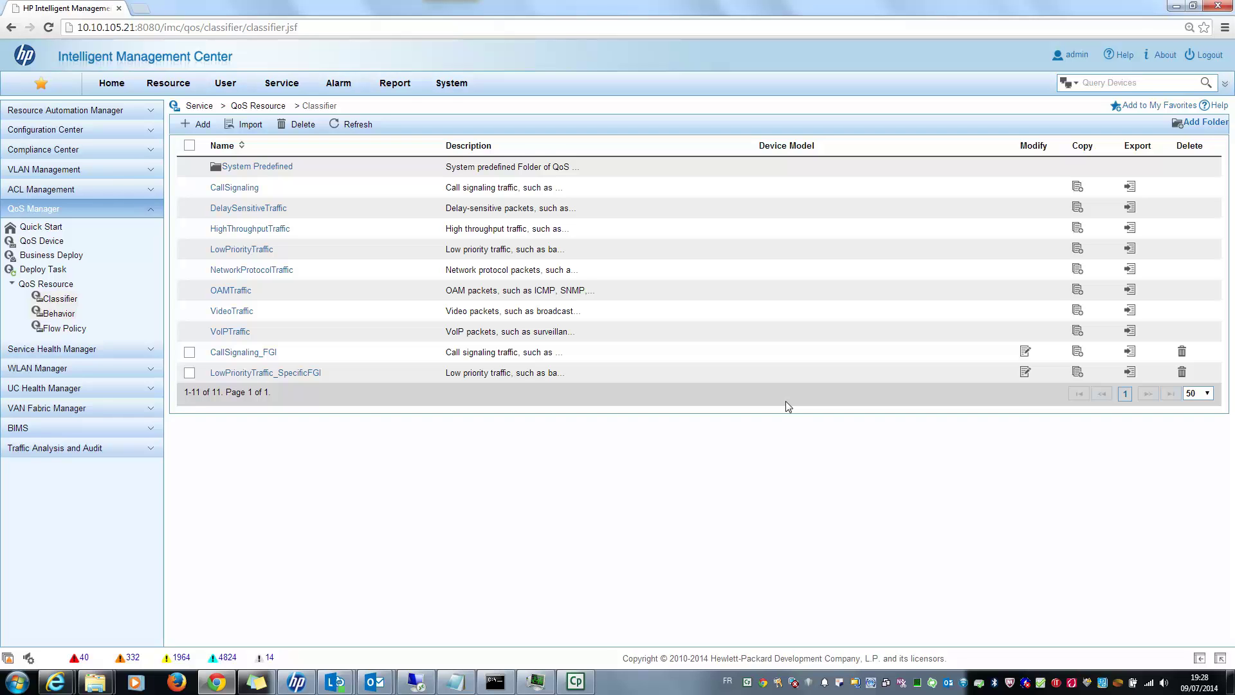
Open Business Deploy and add a new business named LowPriority.
left_click(83, 258)
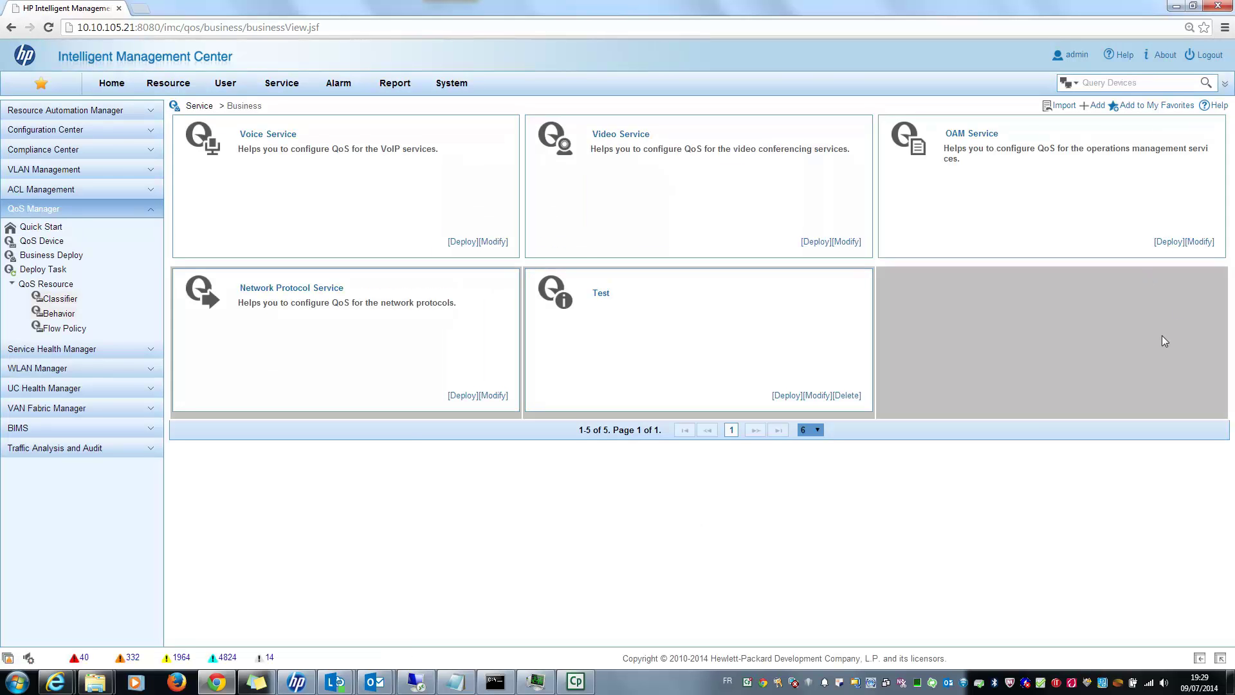
left_click(1097, 106)
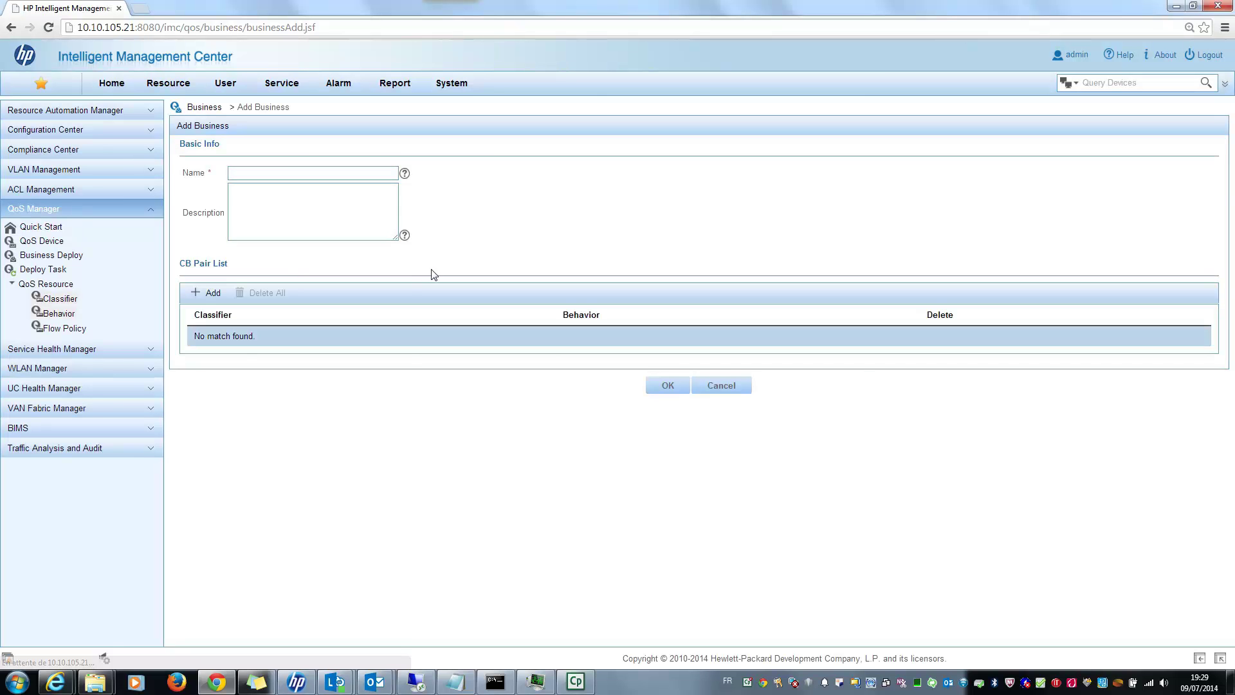
type("LowPriorit")
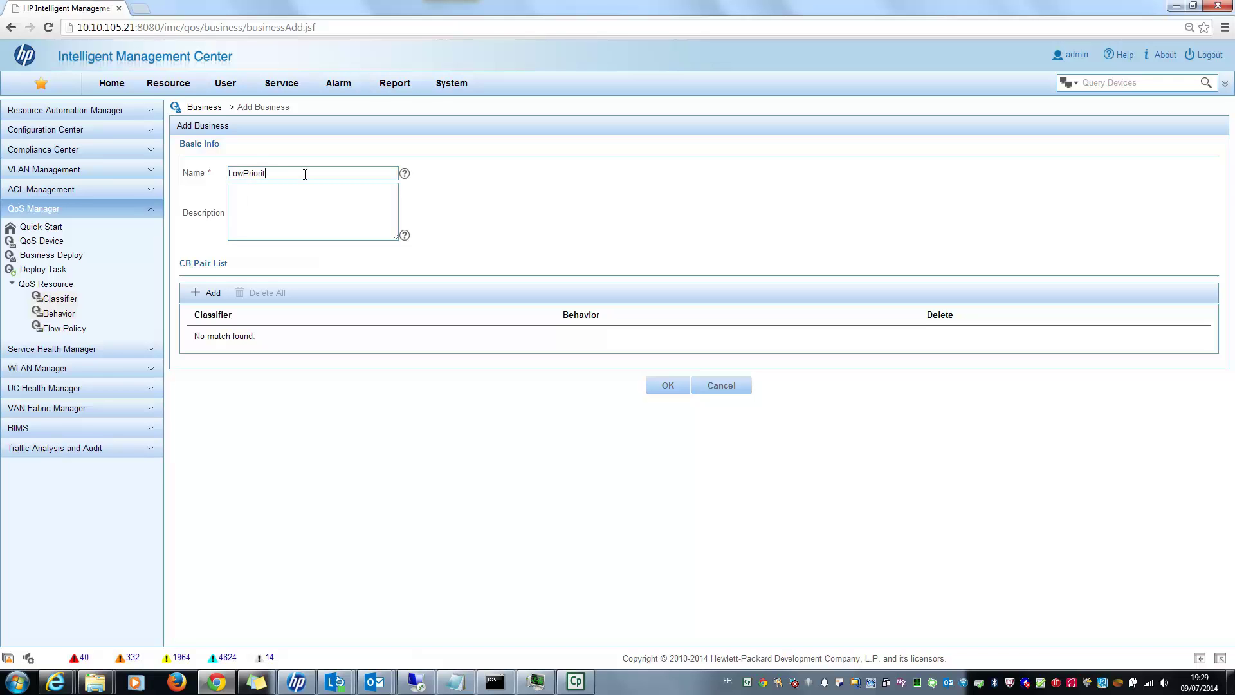
type("yTra")
key("BackSpace")
key("BackSpace")
key("BackSpace")
Add a CB pair with classifier LowPriorityTraffic_SpecificFGI and review its behavior (EF, 30%, DSCP 5).
left_click(209, 294)
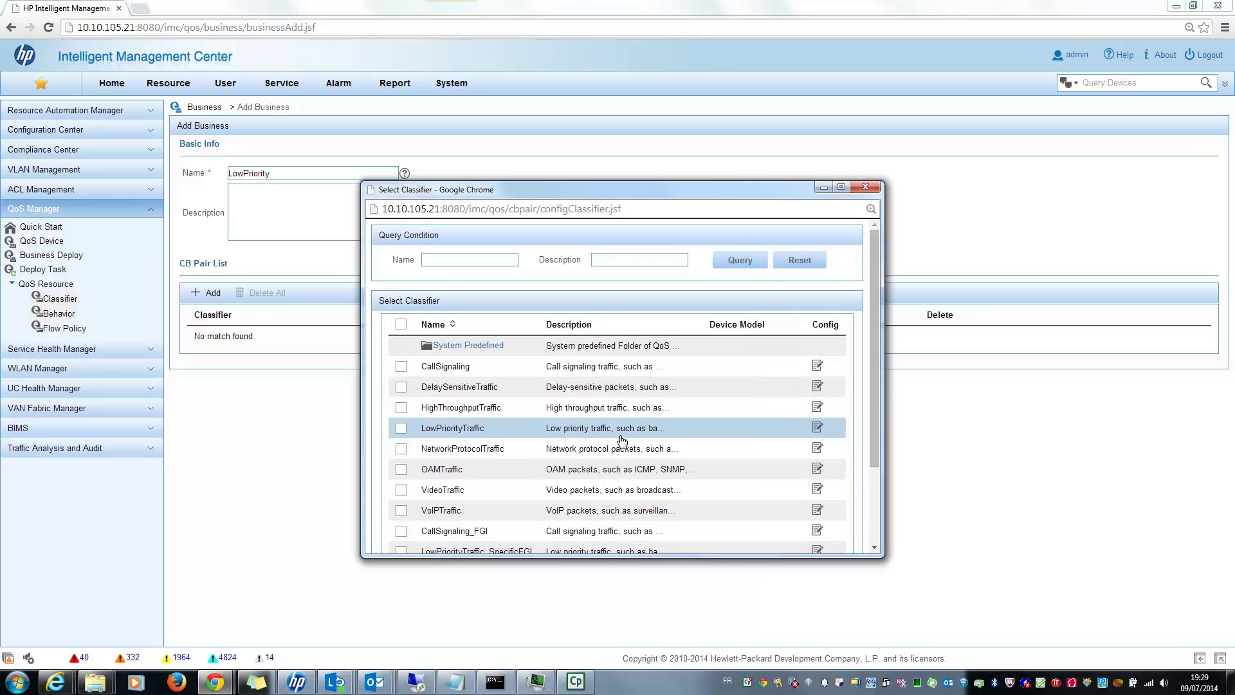
scroll(621, 441, "down", 2)
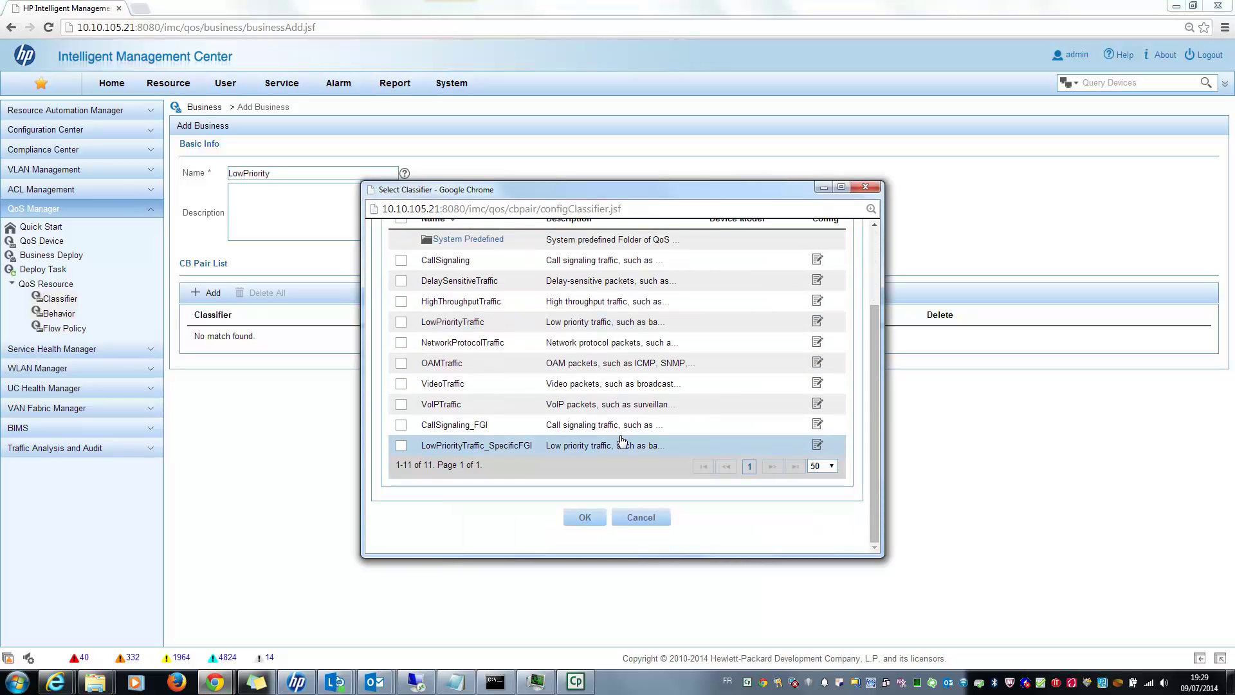
left_click(401, 445)
left_click(582, 517)
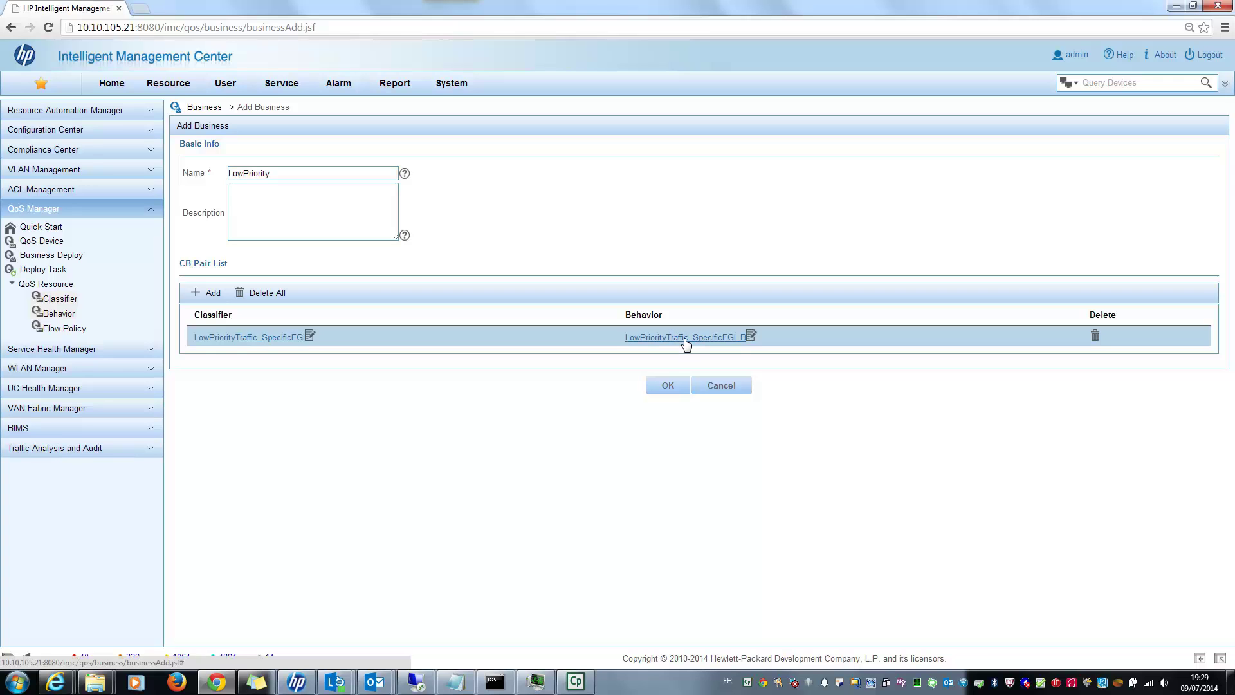
left_click(685, 339)
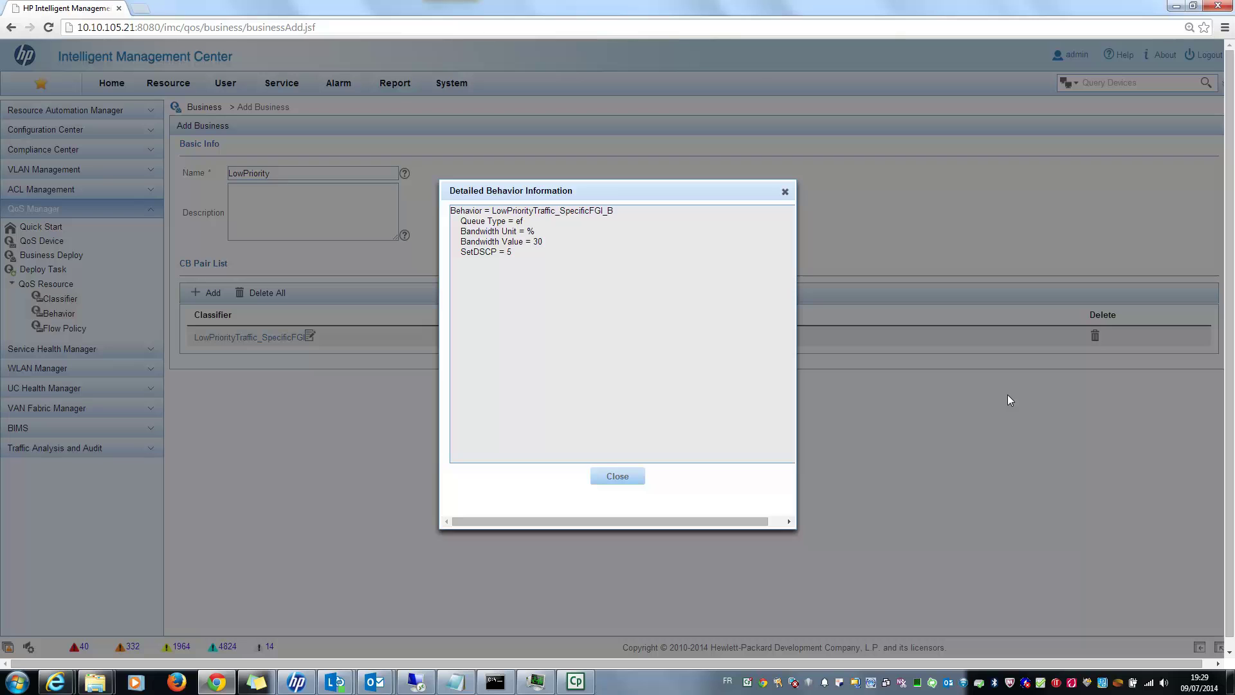
left_click_drag(515, 221, 550, 256)
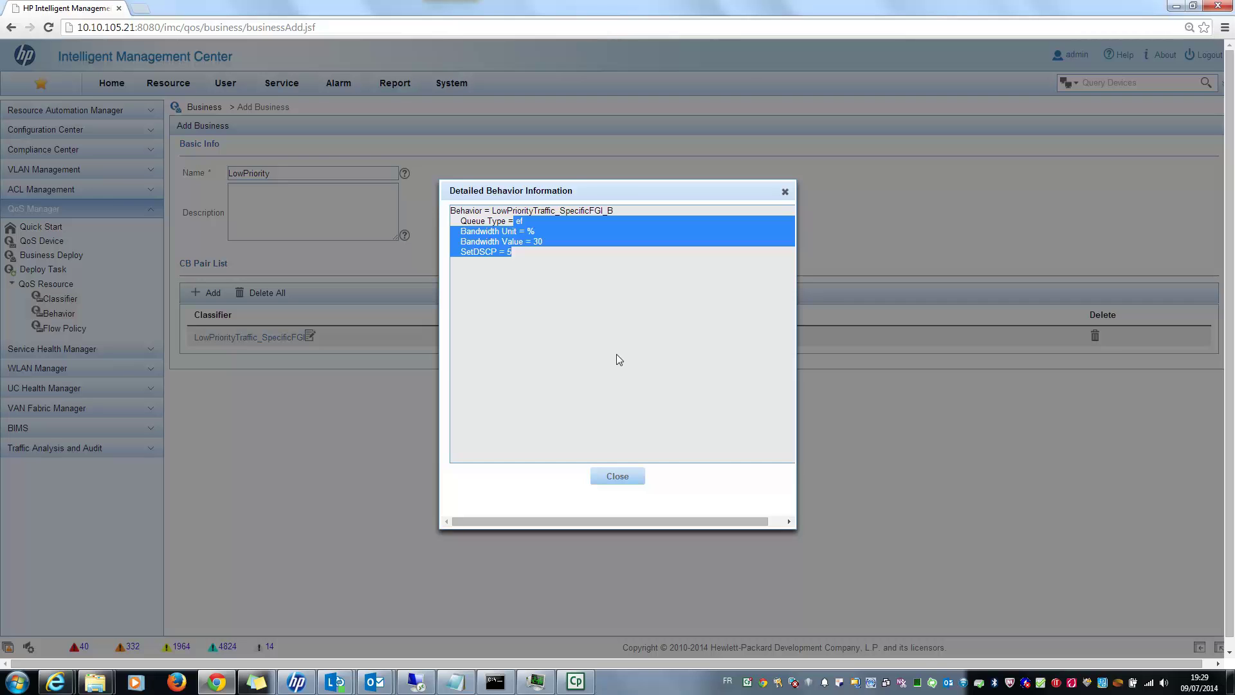
left_click(618, 477)
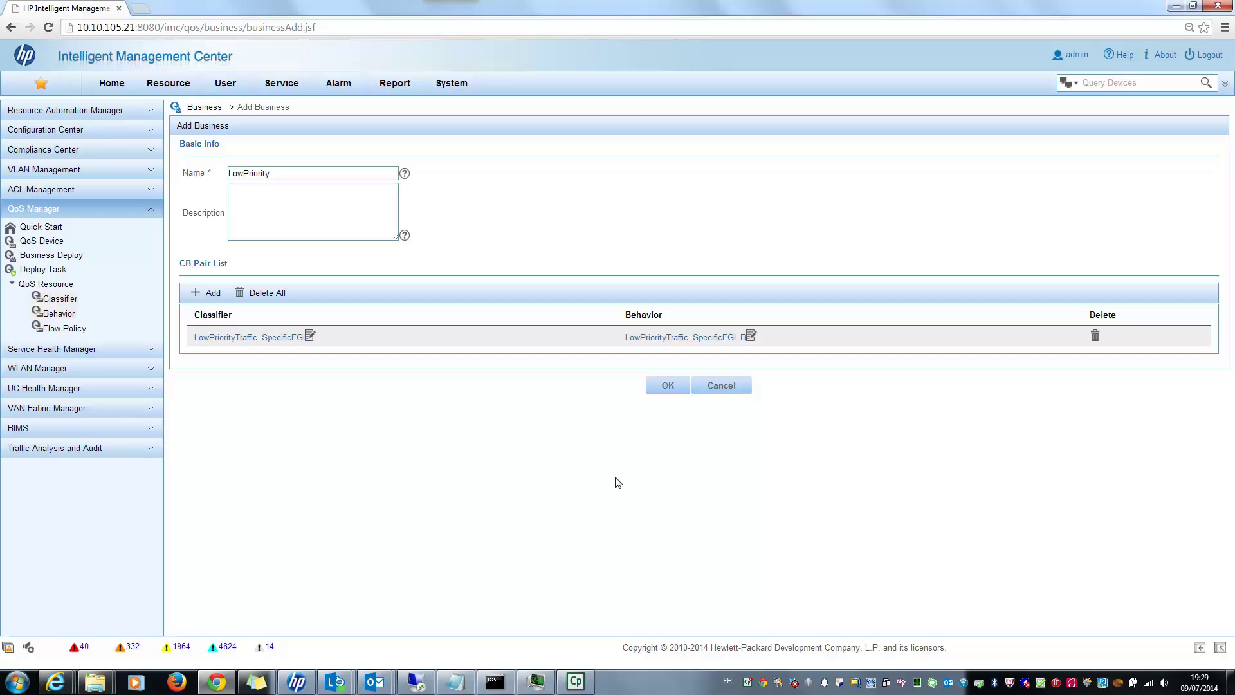
Pair the LowPriorityTraffic_SpecificFGI classifier with the LowPriorityTraffic_SpecificFGI_B behavior and save the LowPriority business.
left_click(269, 345)
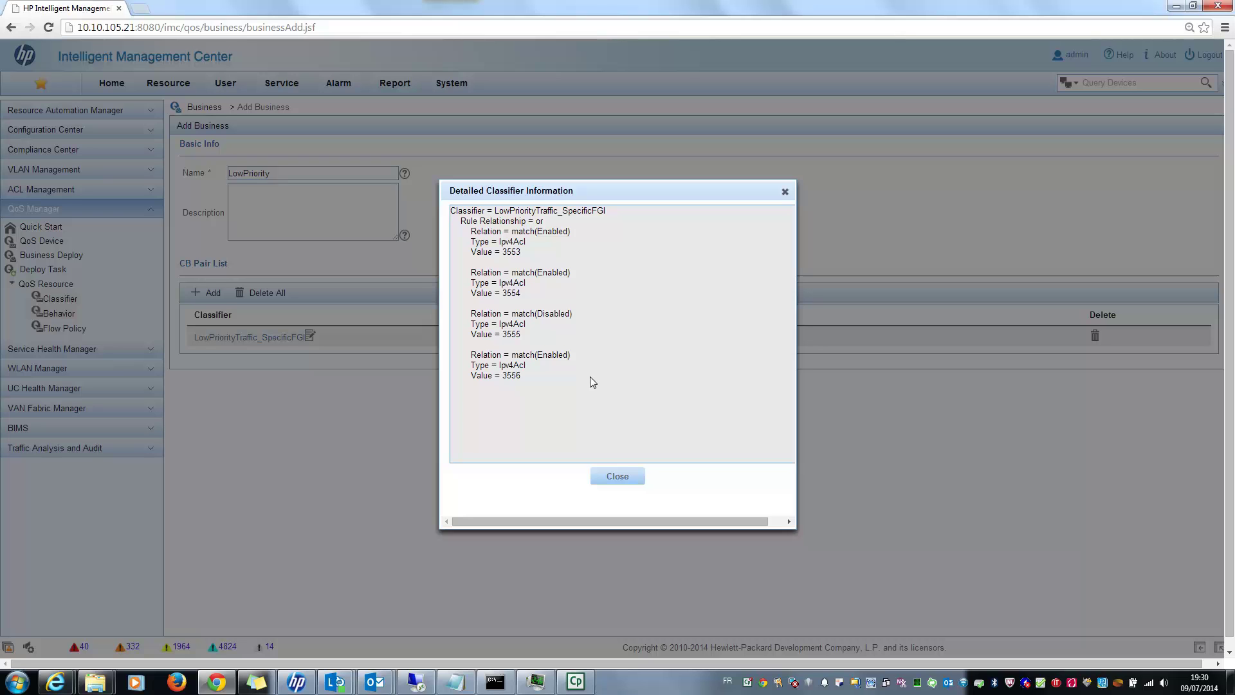
left_click(622, 476)
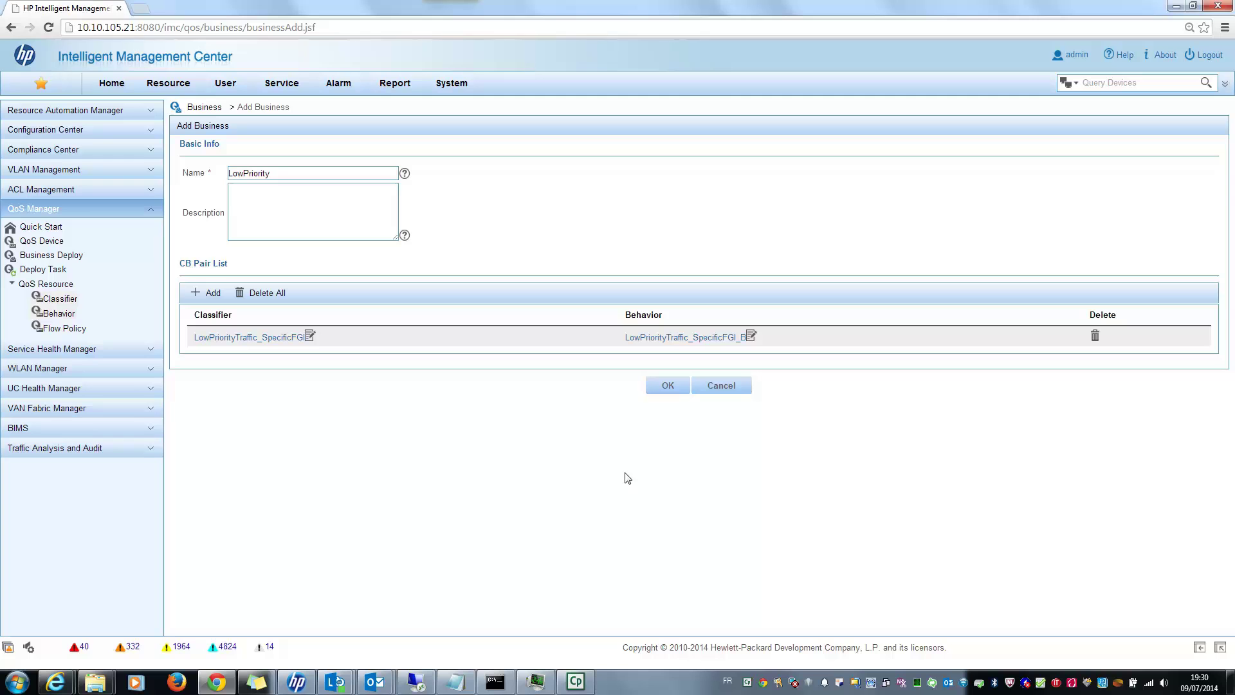
left_click(309, 336)
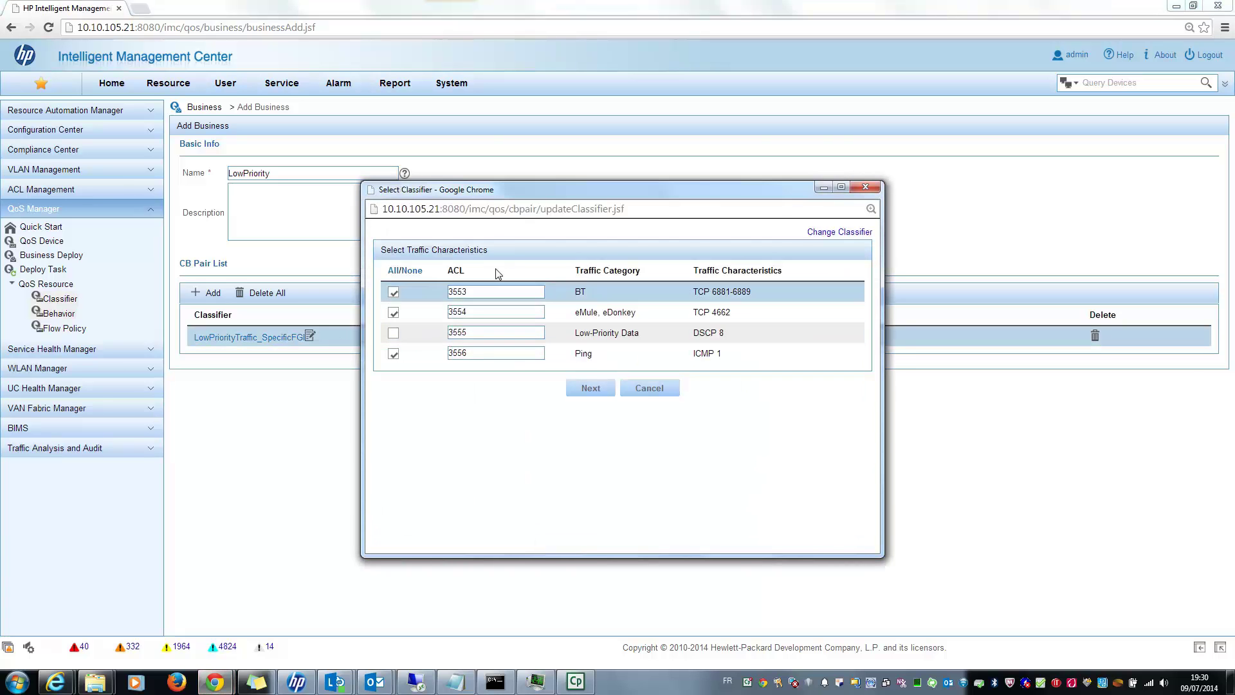
left_click(649, 388)
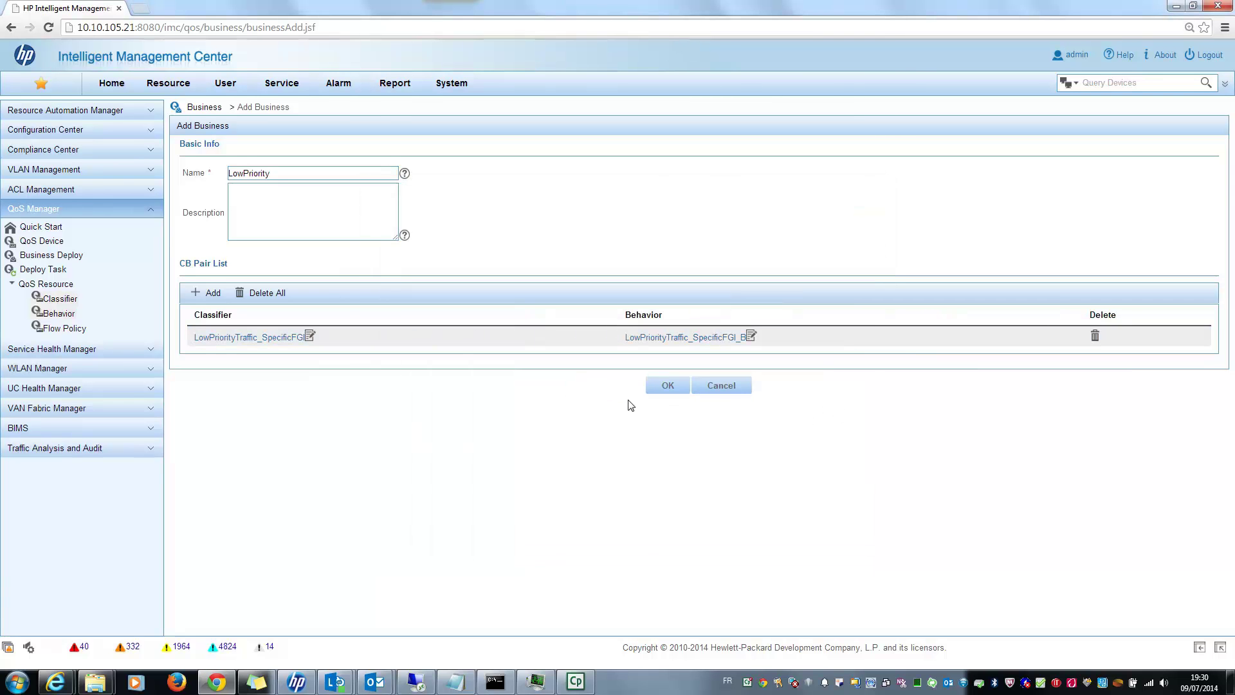
left_click(667, 387)
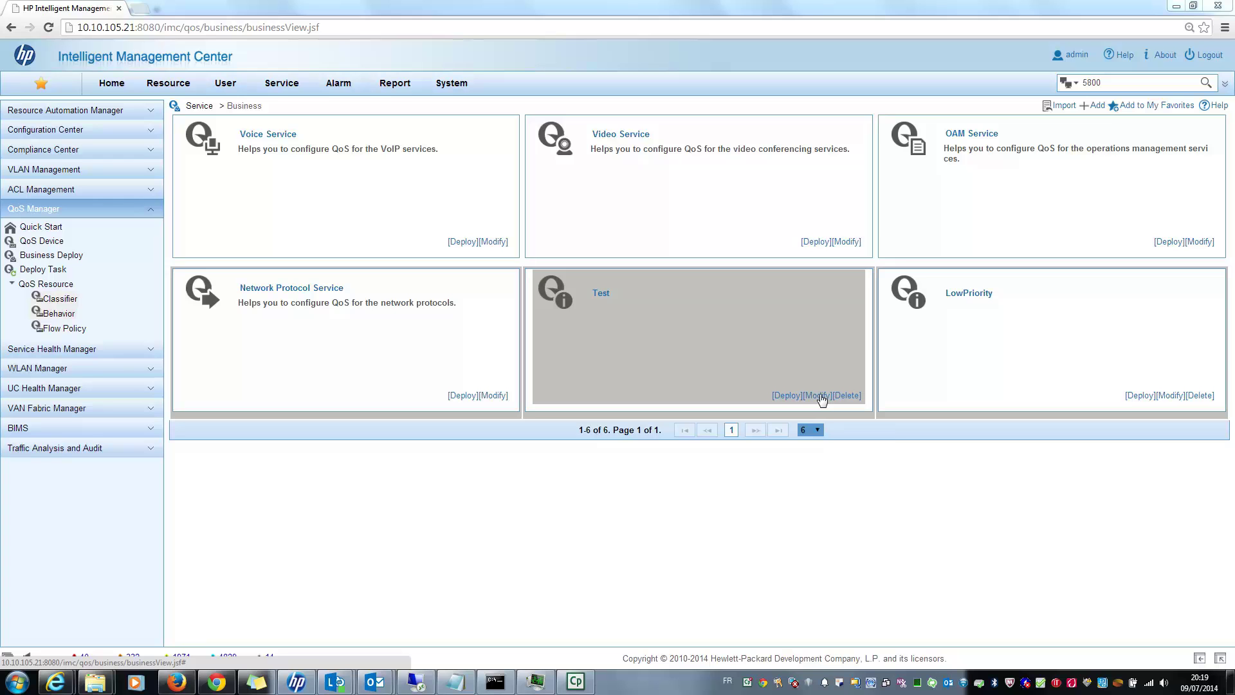
left_click(817, 396)
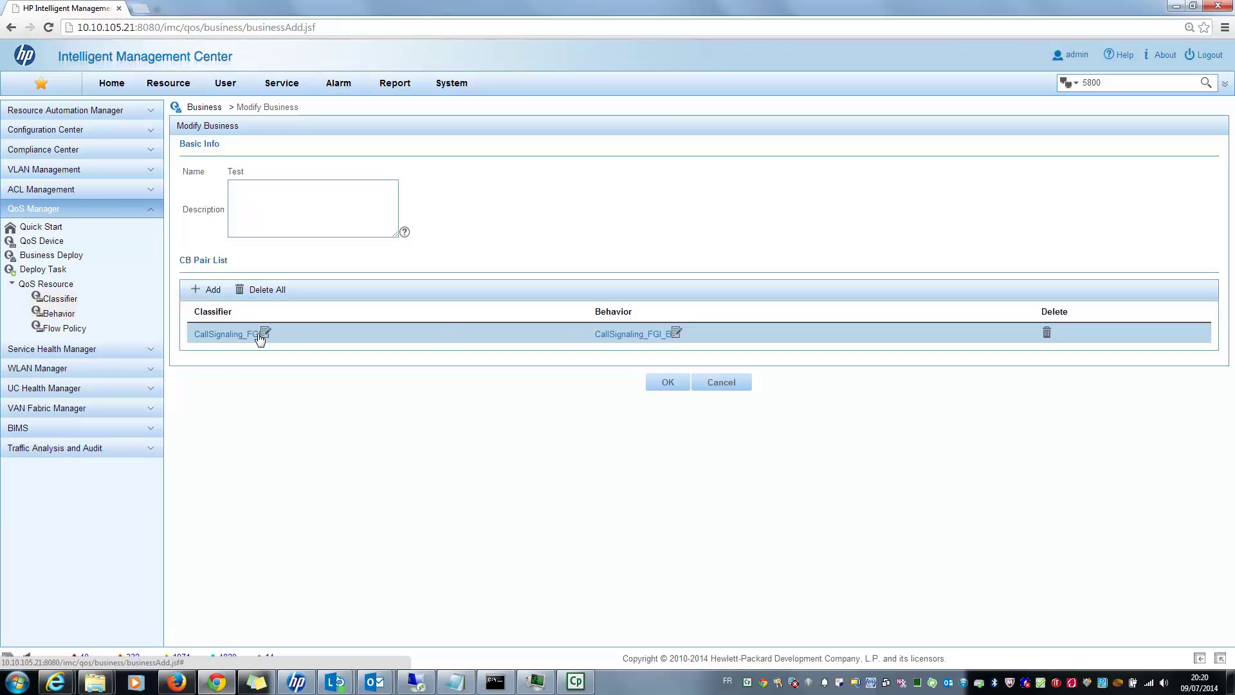
left_click(264, 332)
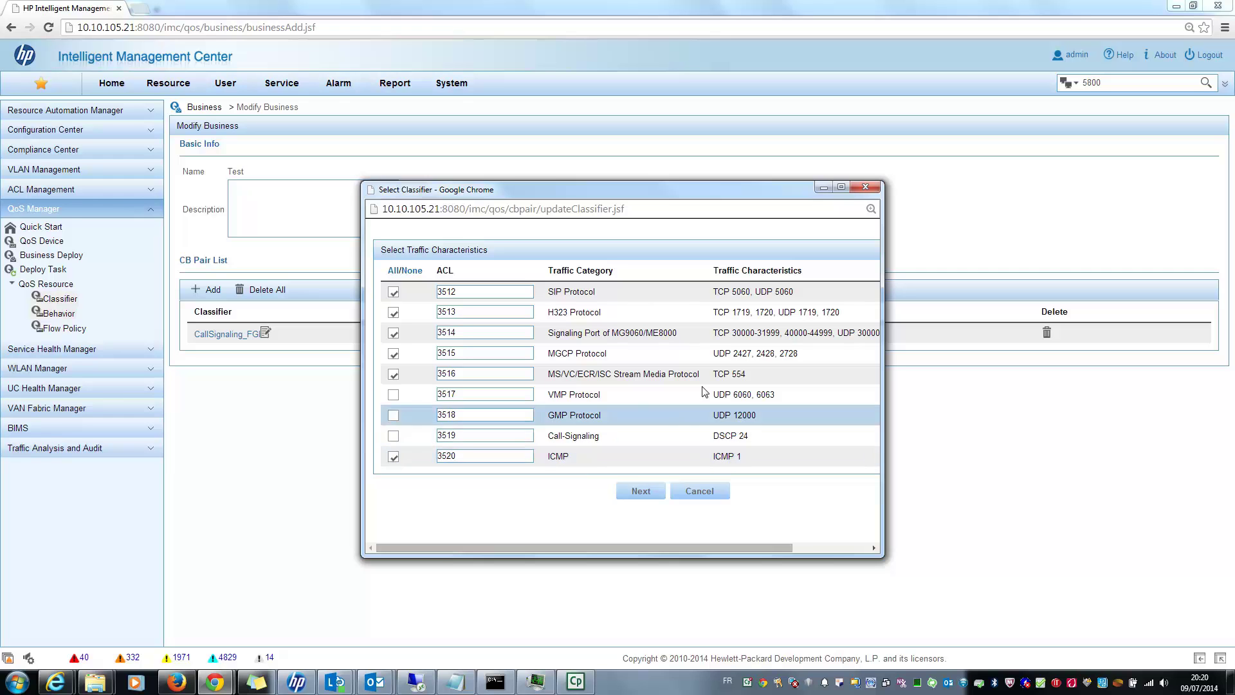
left_click(716, 491)
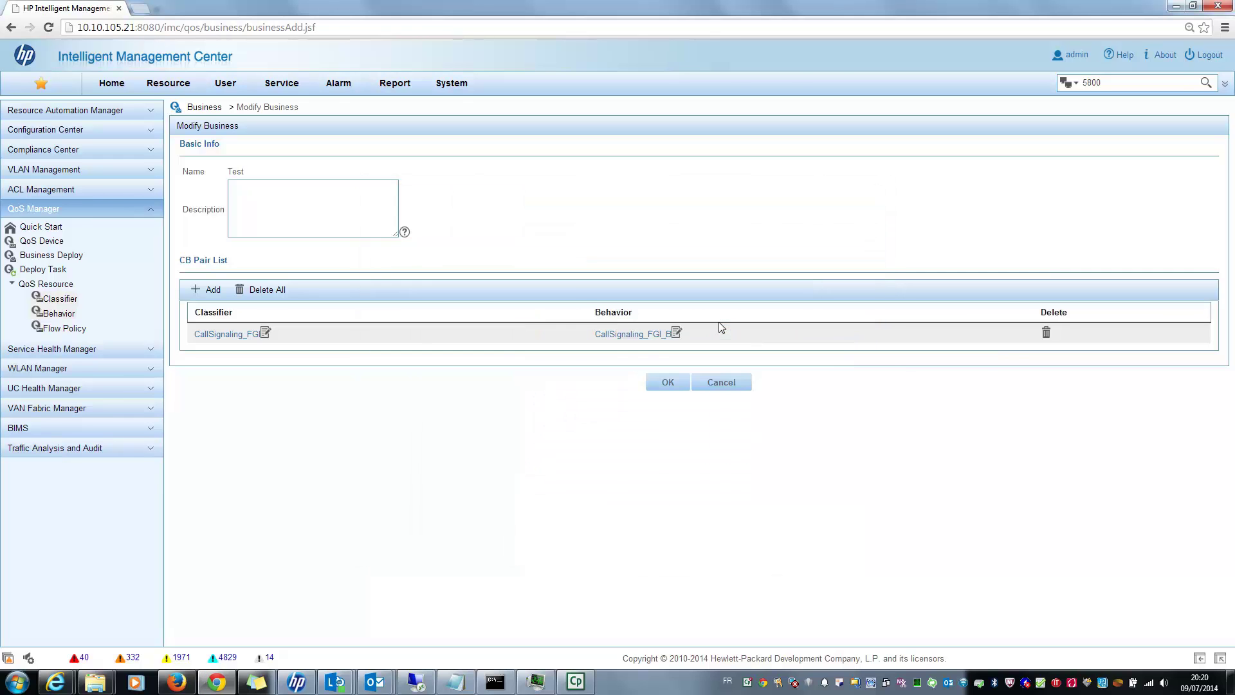
left_click(651, 335)
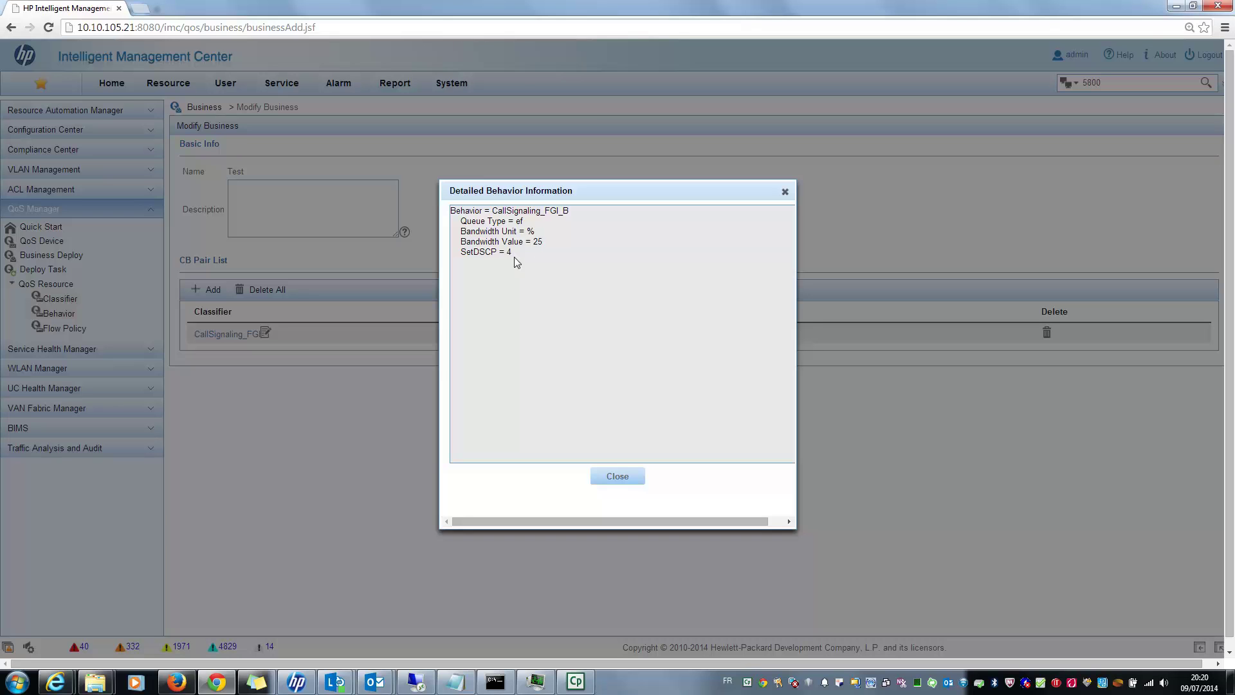
left_click(626, 479)
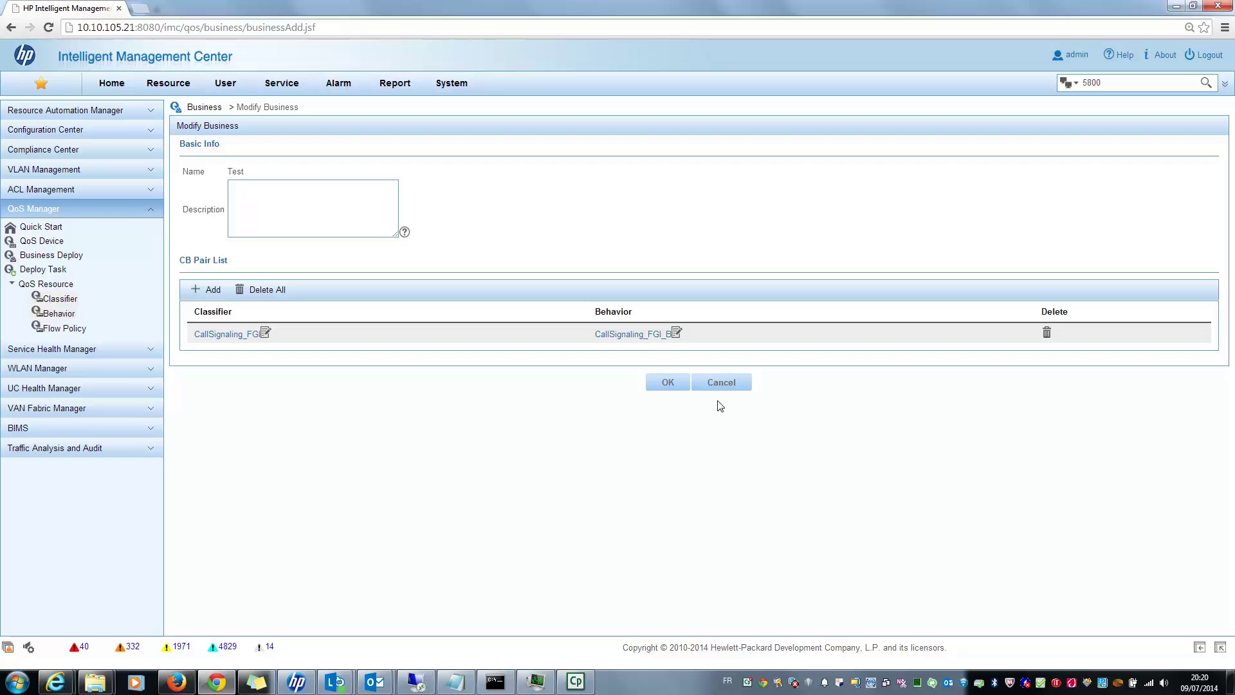
left_click(721, 383)
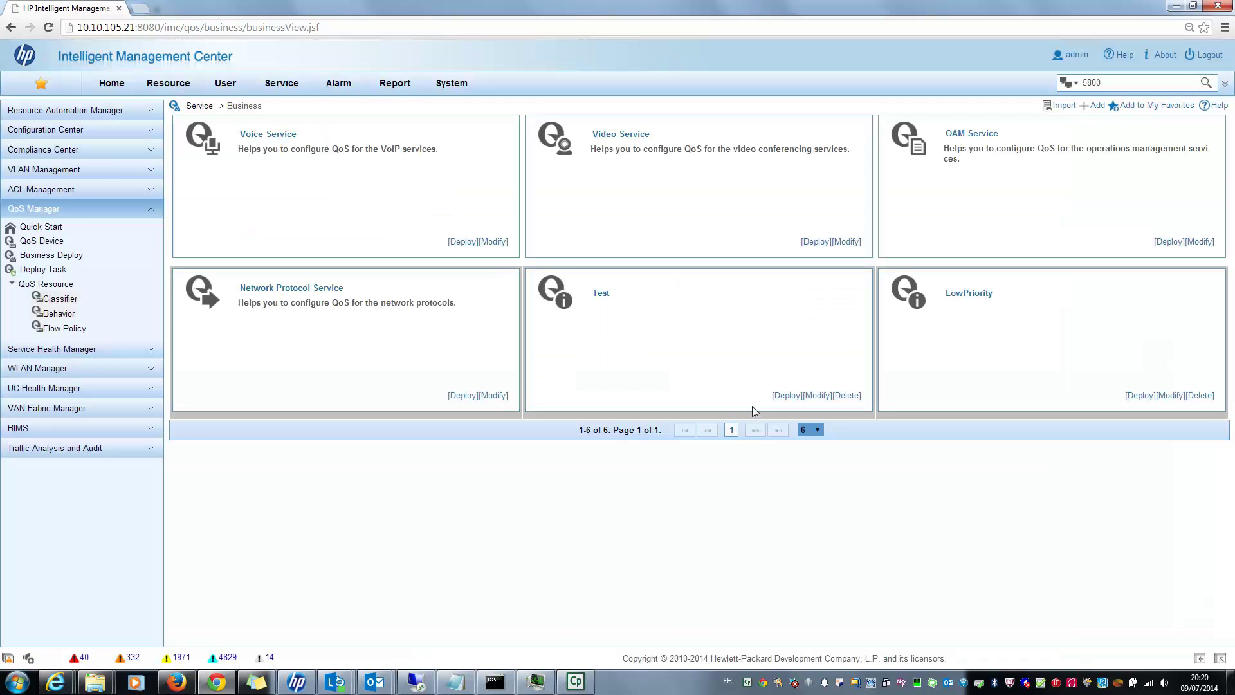
Start deploying the Test business with HP-5800-pile-A as the interface policy device.
left_click(786, 395)
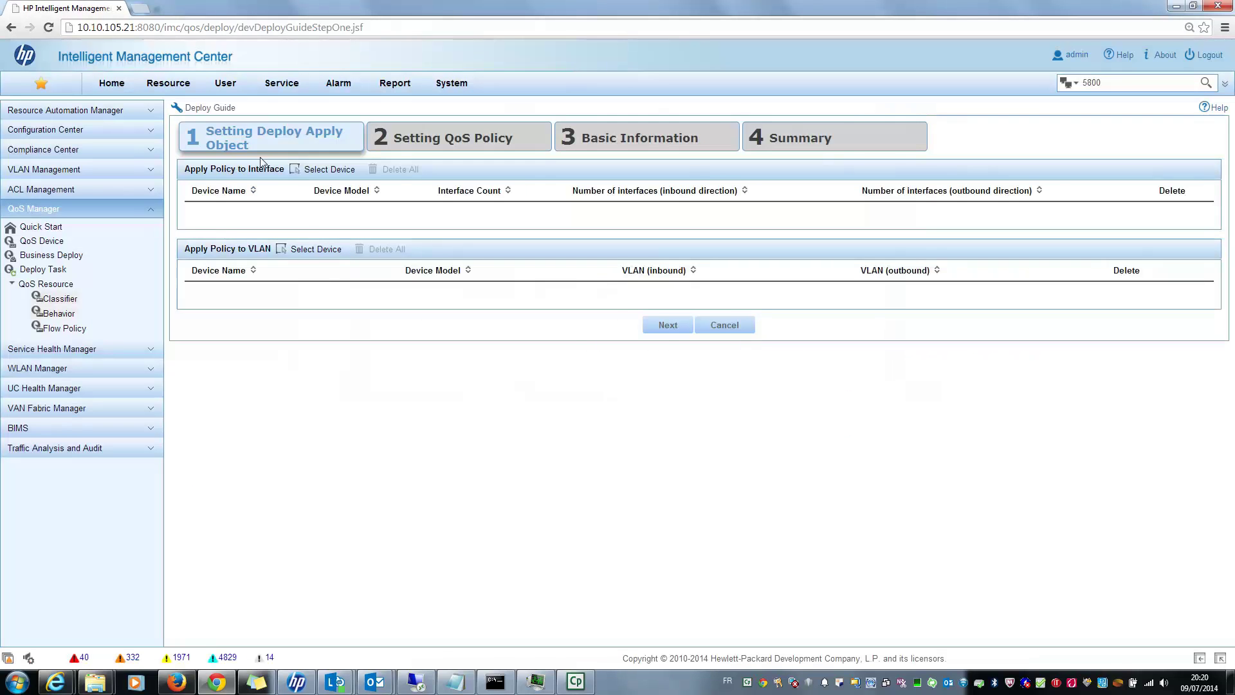
left_click(329, 170)
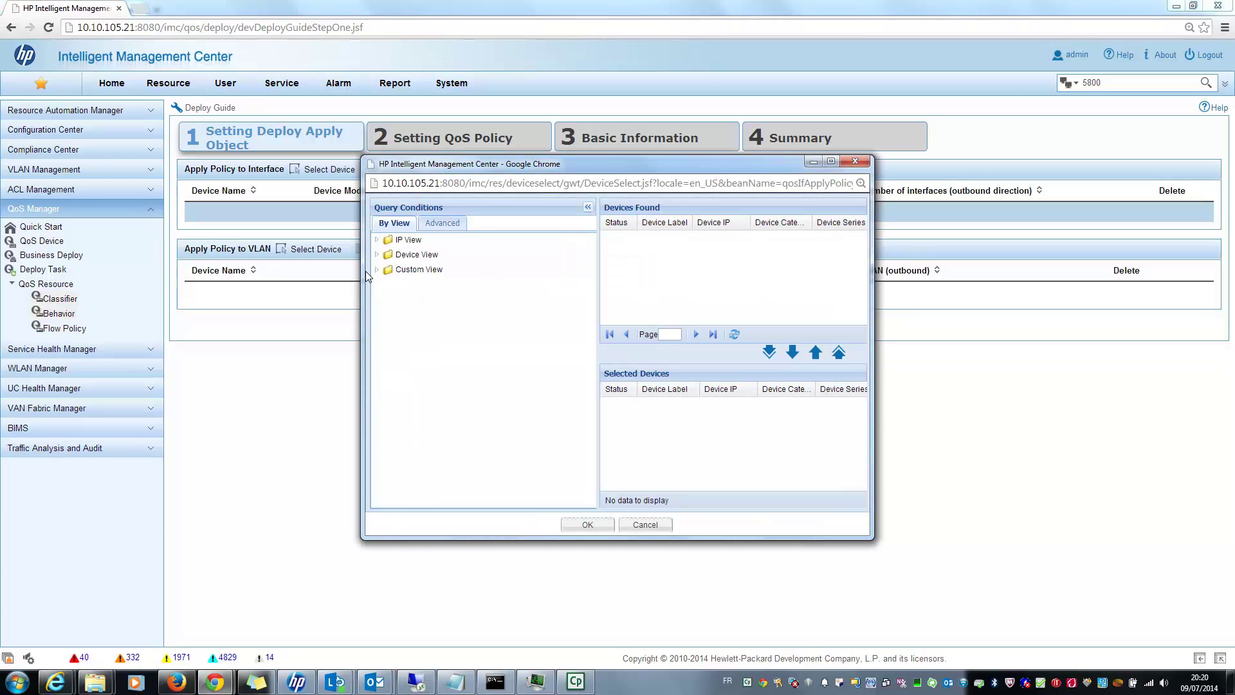
left_click(377, 269)
left_click(435, 315)
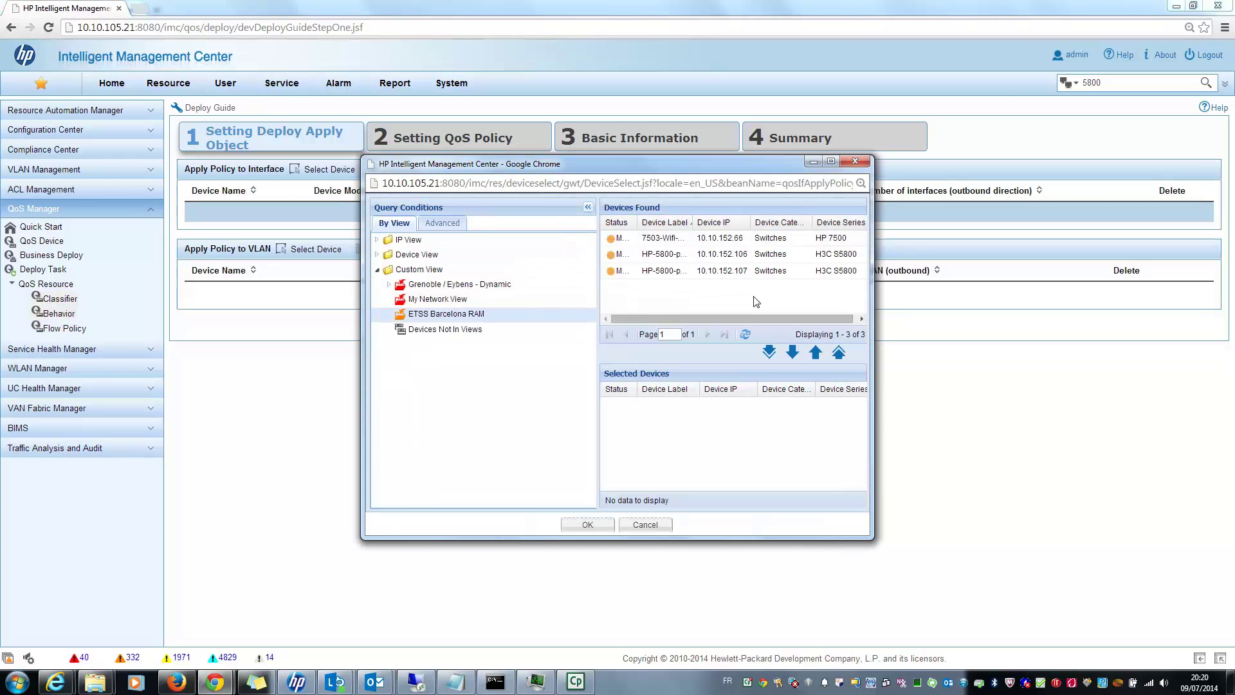
left_click_drag(717, 222, 733, 222)
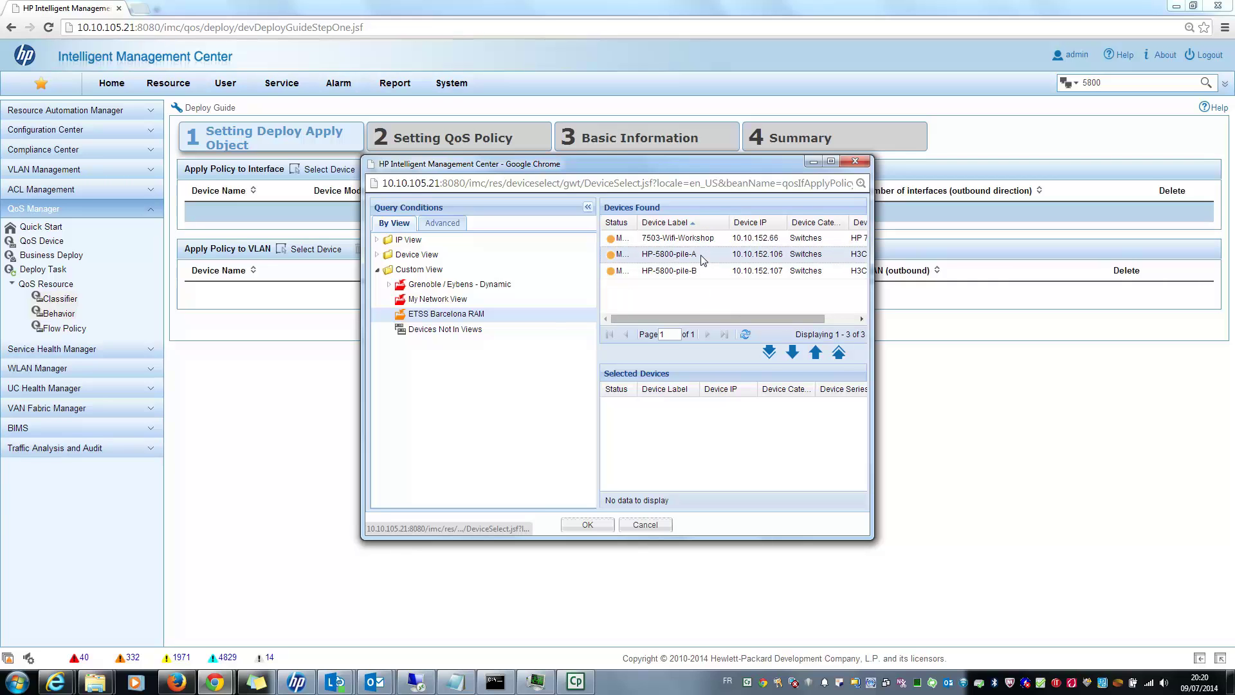
left_click(703, 256)
left_click(791, 352)
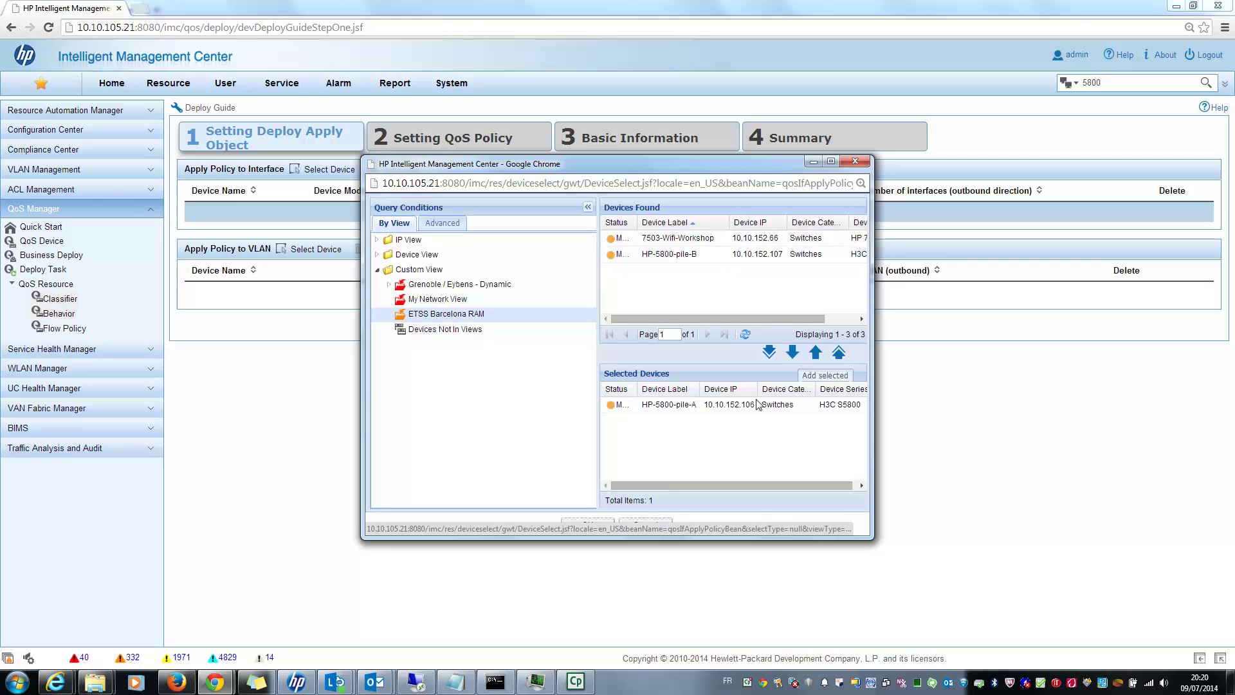
left_click(587, 521)
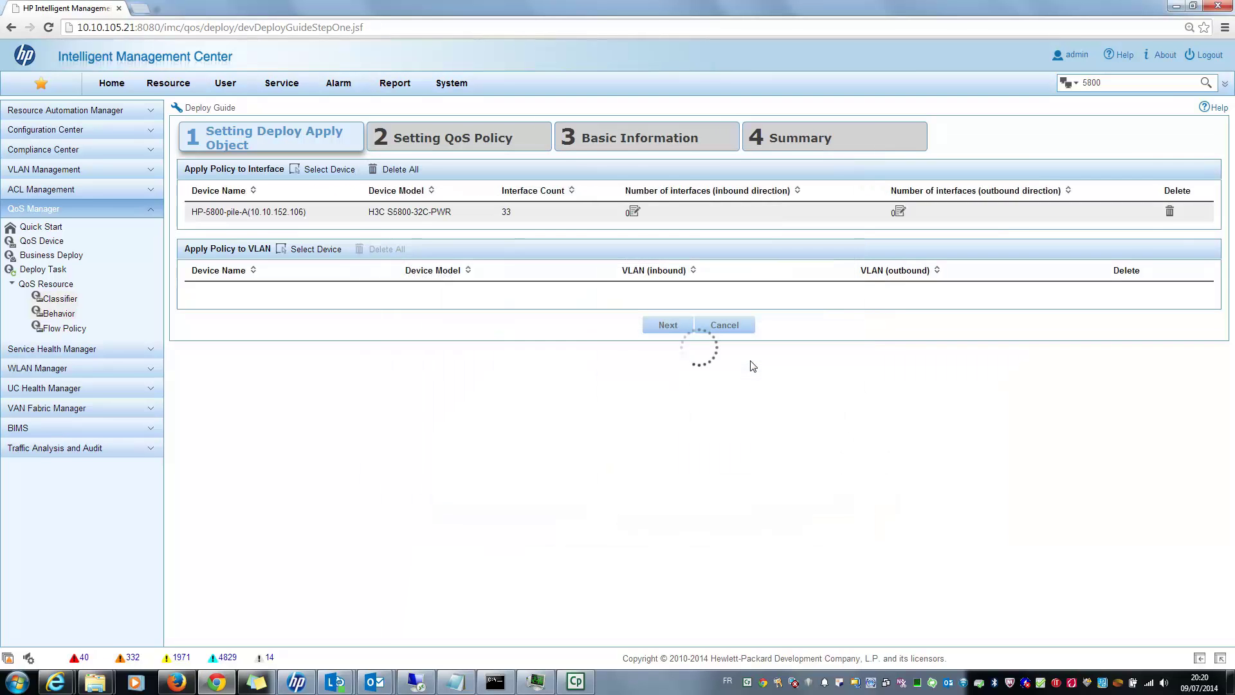
Add GigabitEthernet1/0/22 and 1/0/23 as the inbound interfaces.
left_click(632, 211)
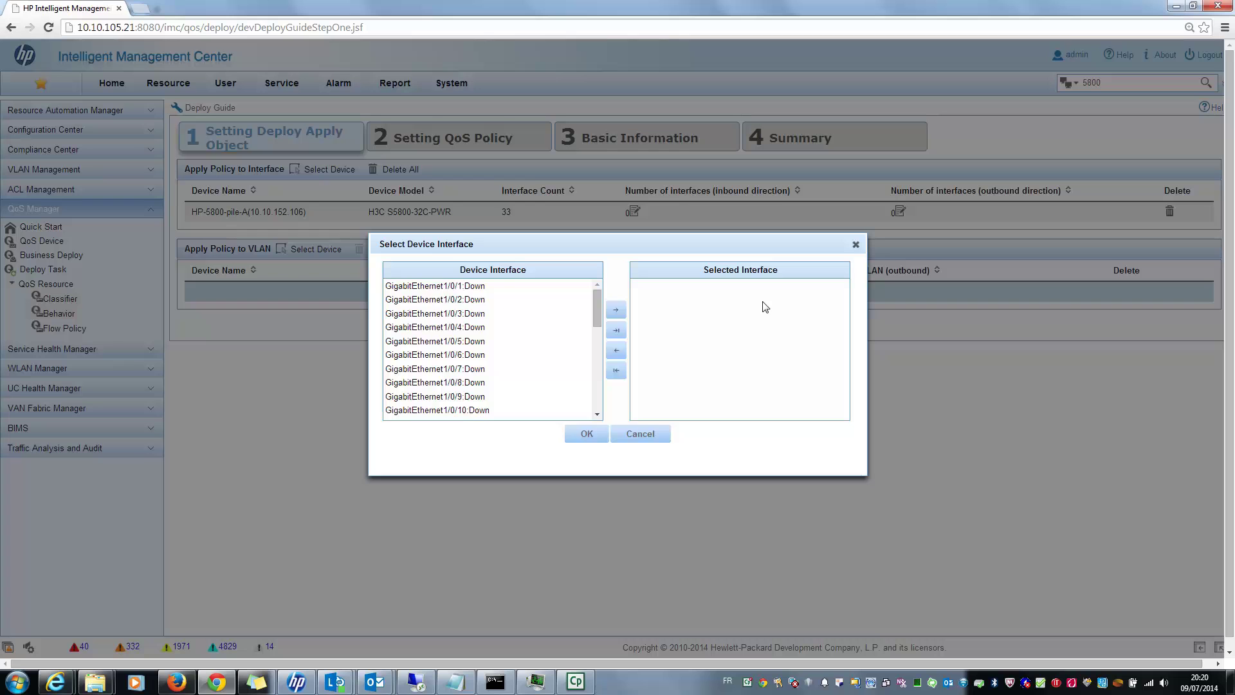
left_click_drag(596, 308, 595, 360)
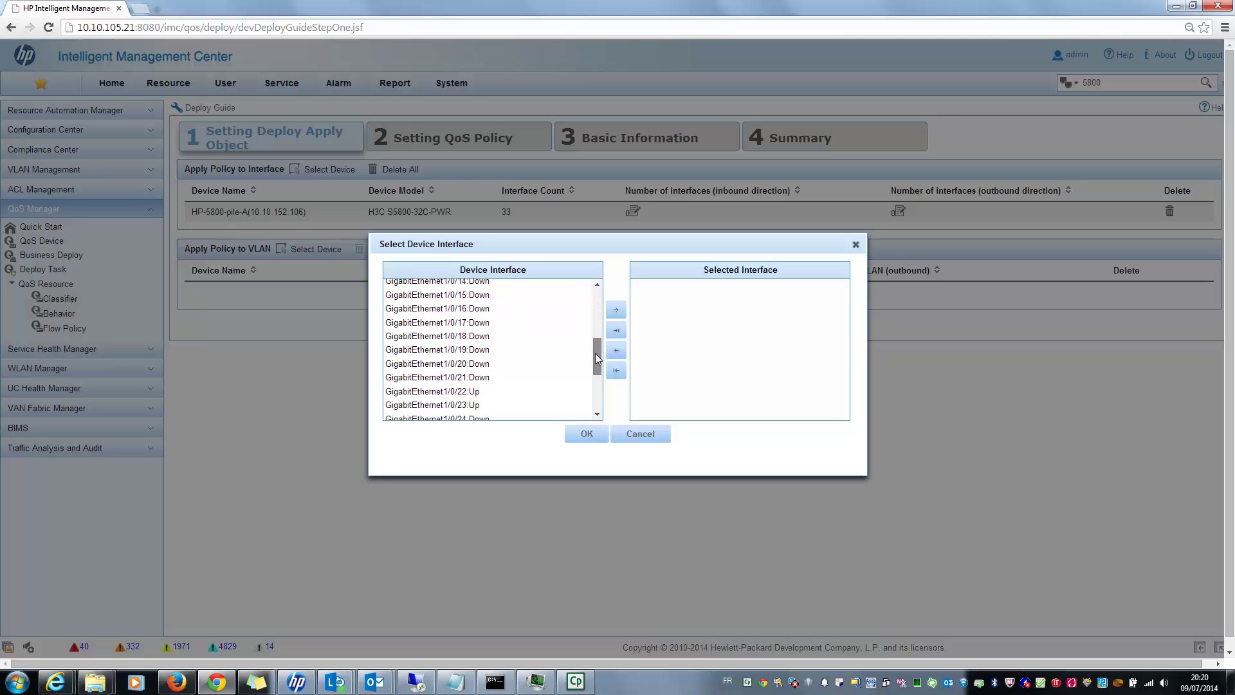
left_click(481, 407, "ctrl")
left_click(616, 309)
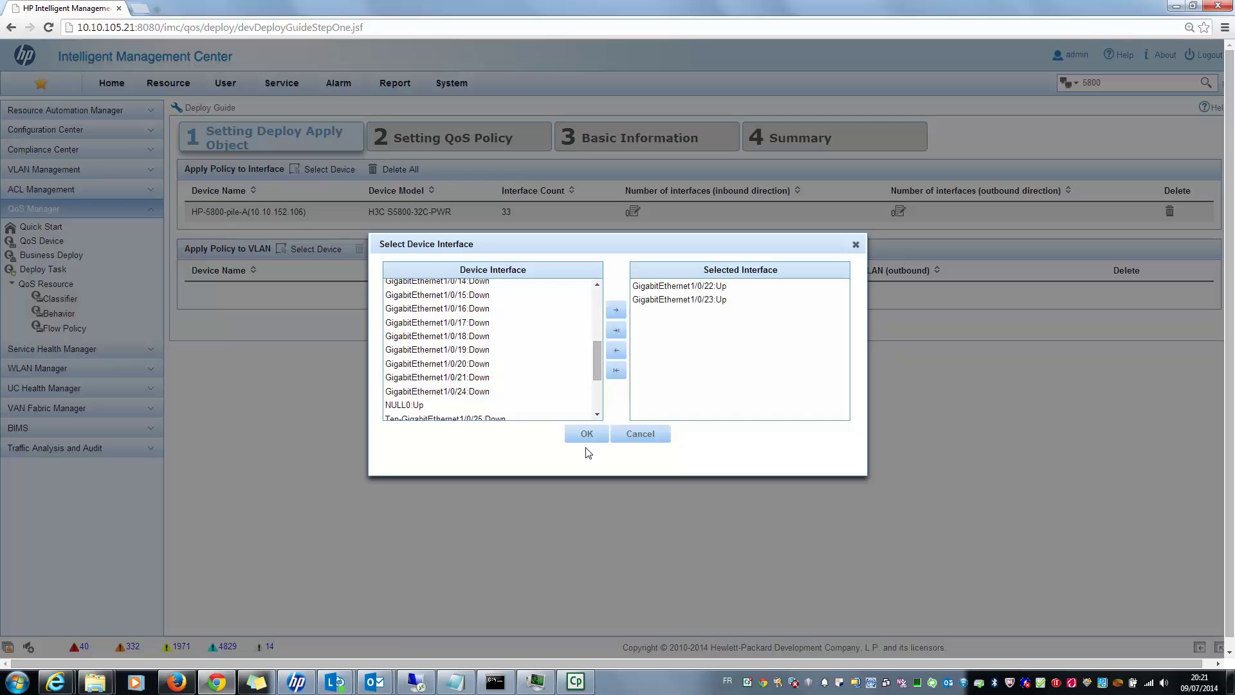
left_click(588, 435)
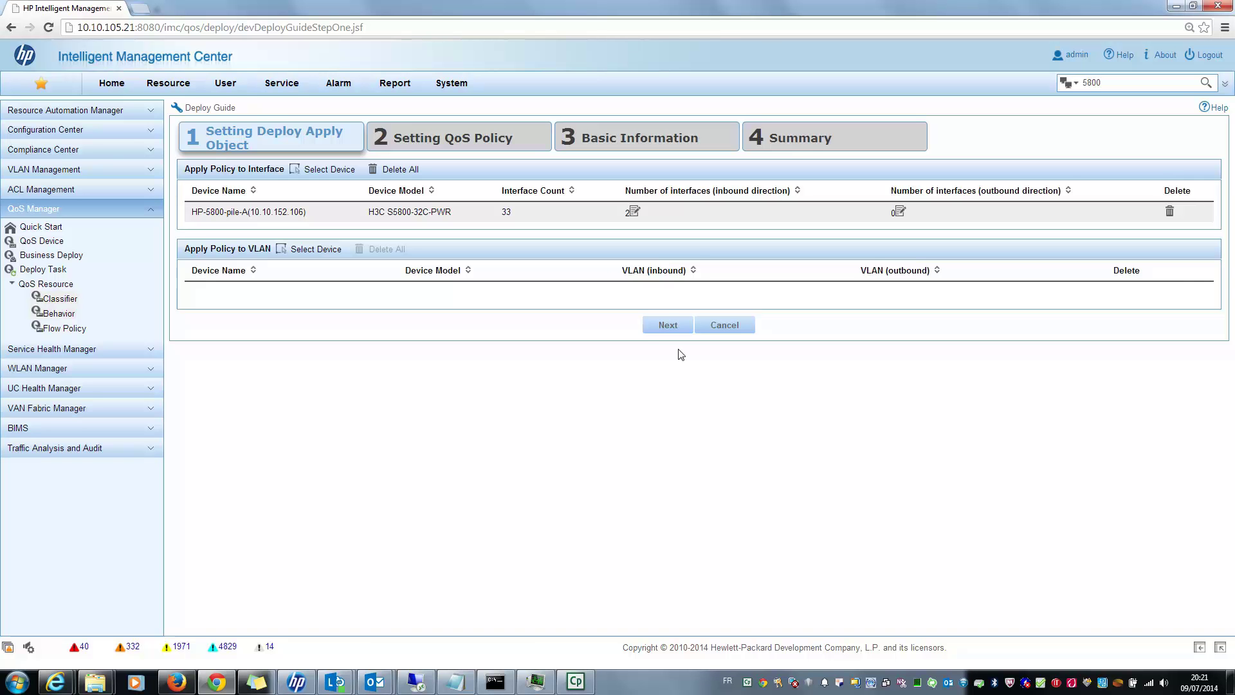
Add HP-5800-pile-A as the VLAN target with all its VLANs (1, 10, 20, 30, 40, 152) inbound.
left_click(308, 258)
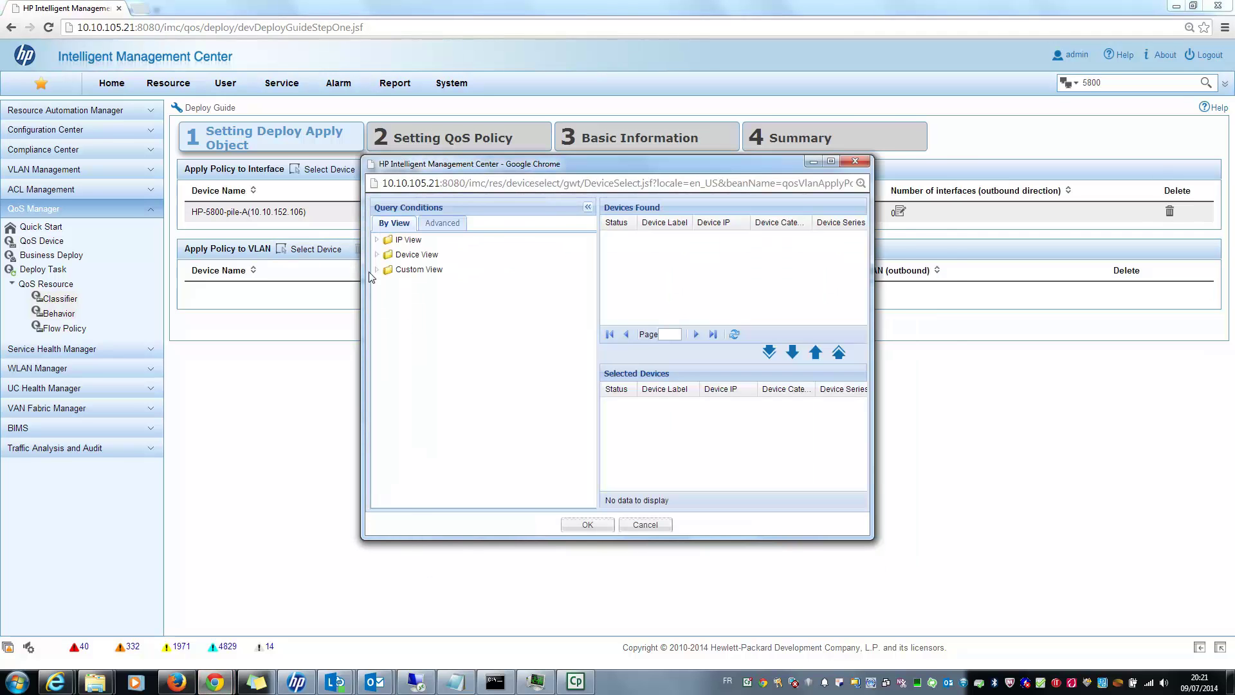
left_click(377, 269)
left_click(415, 315)
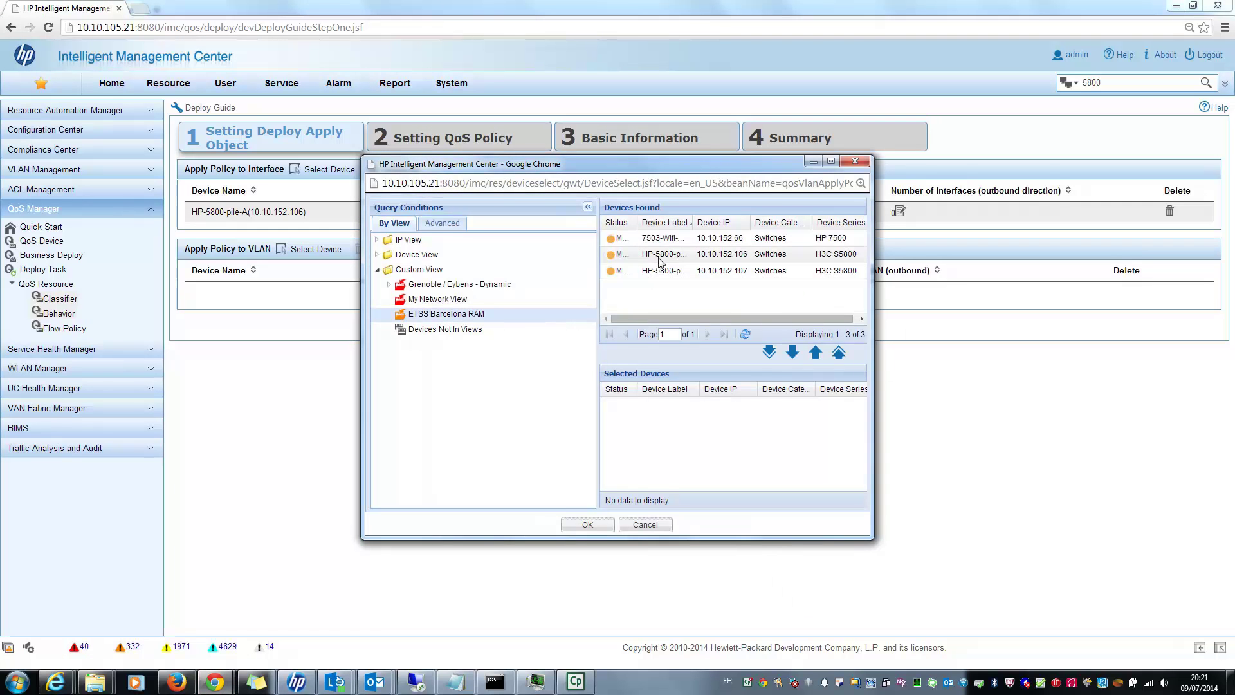
left_click(792, 355)
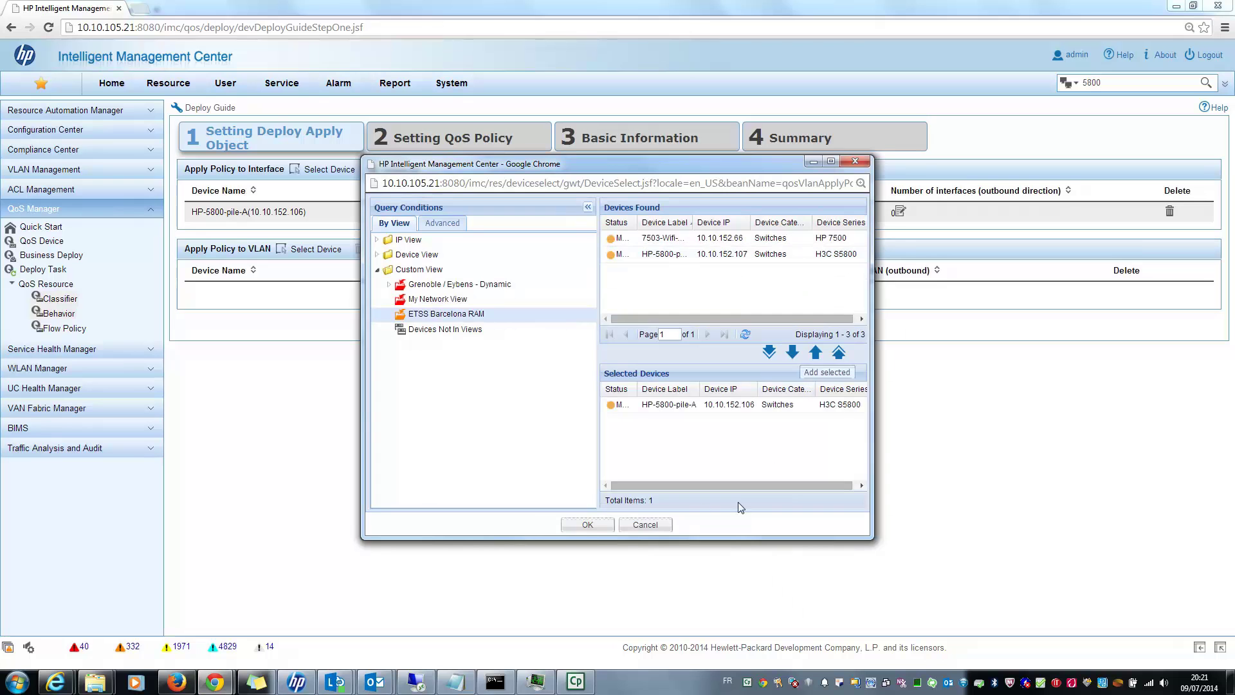
left_click(587, 525)
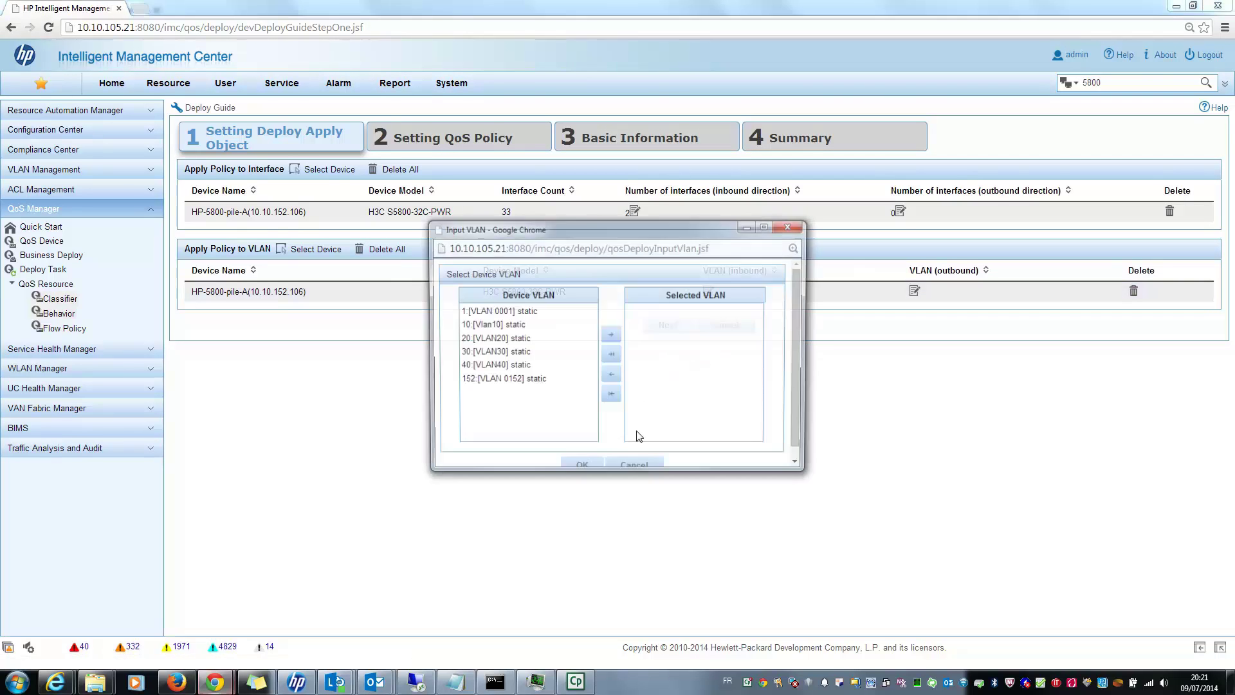
left_click(611, 355)
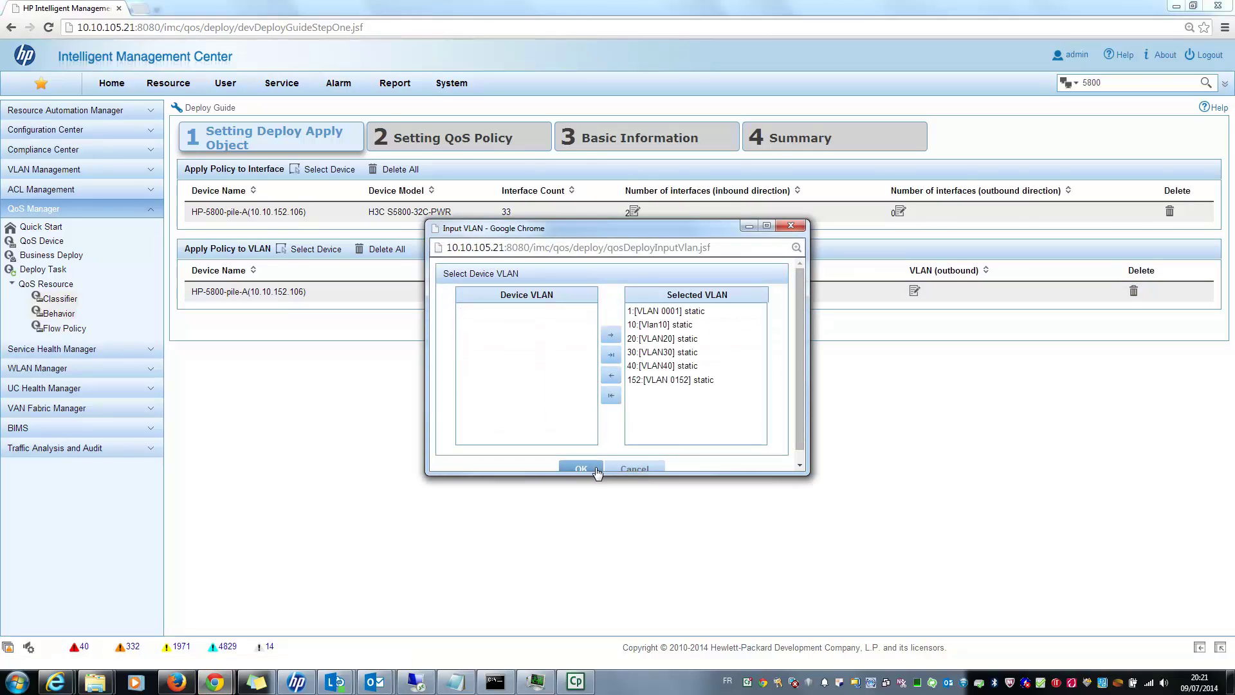
left_click(585, 468)
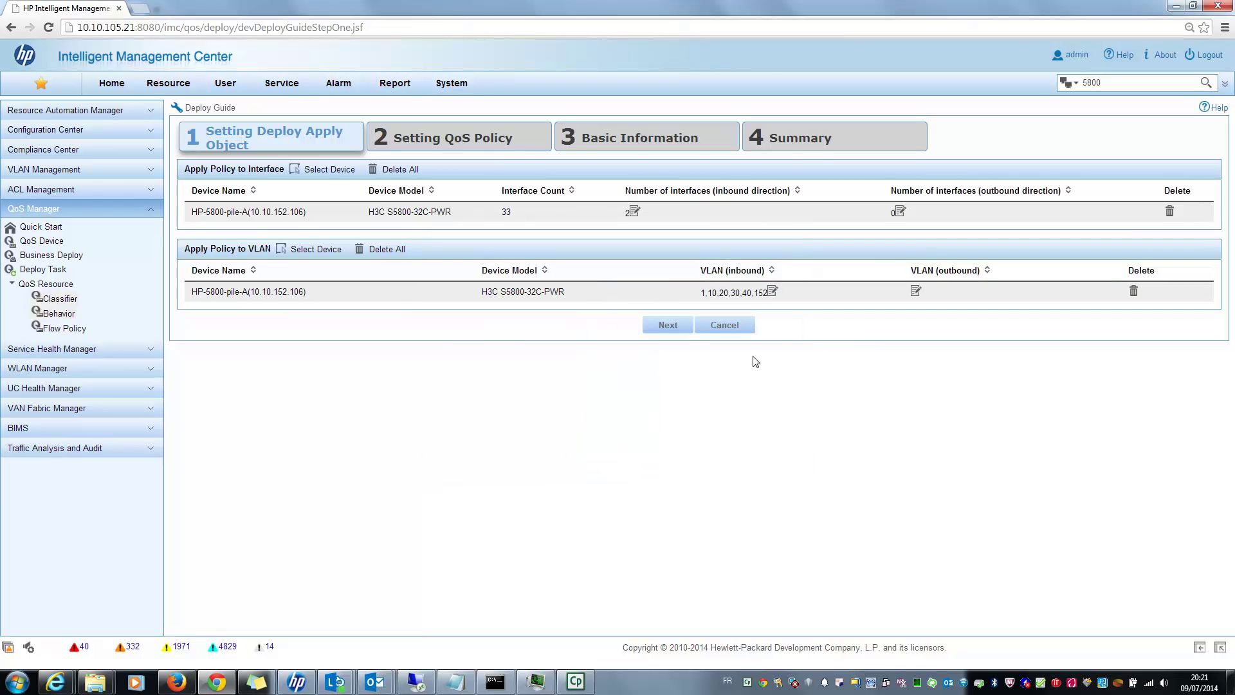
Advance the Deploy Guide past the QoS policy step to basic information.
left_click(670, 327)
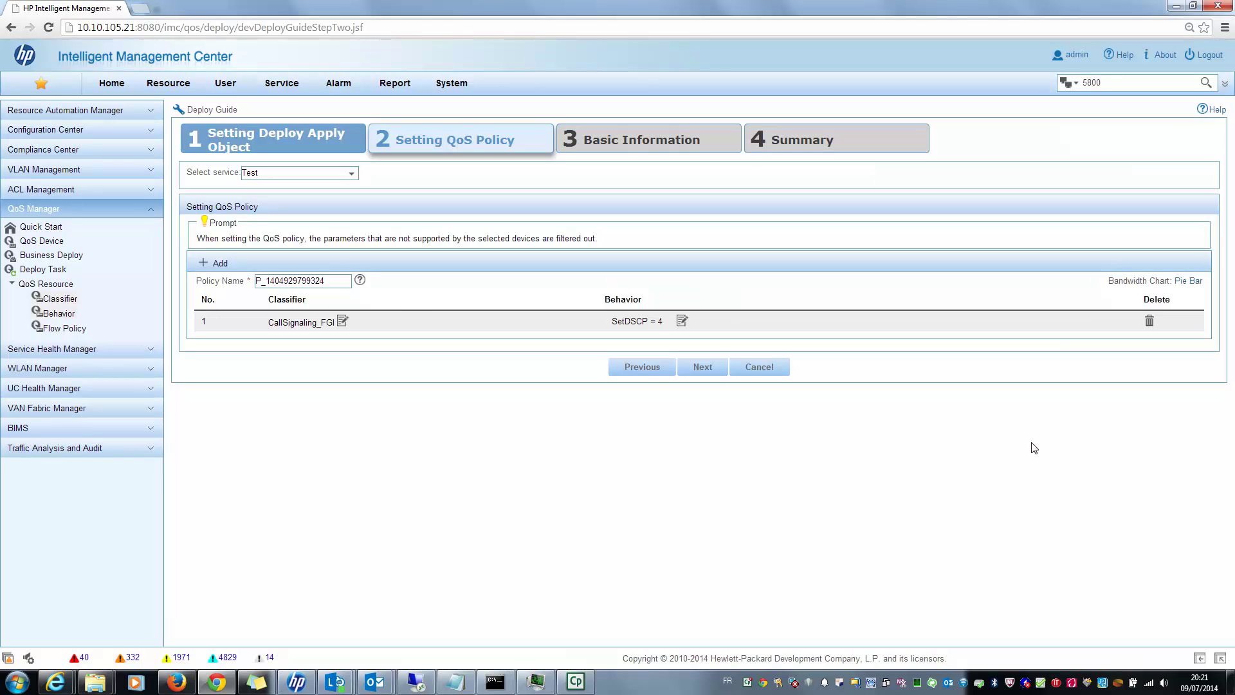
left_click(297, 327)
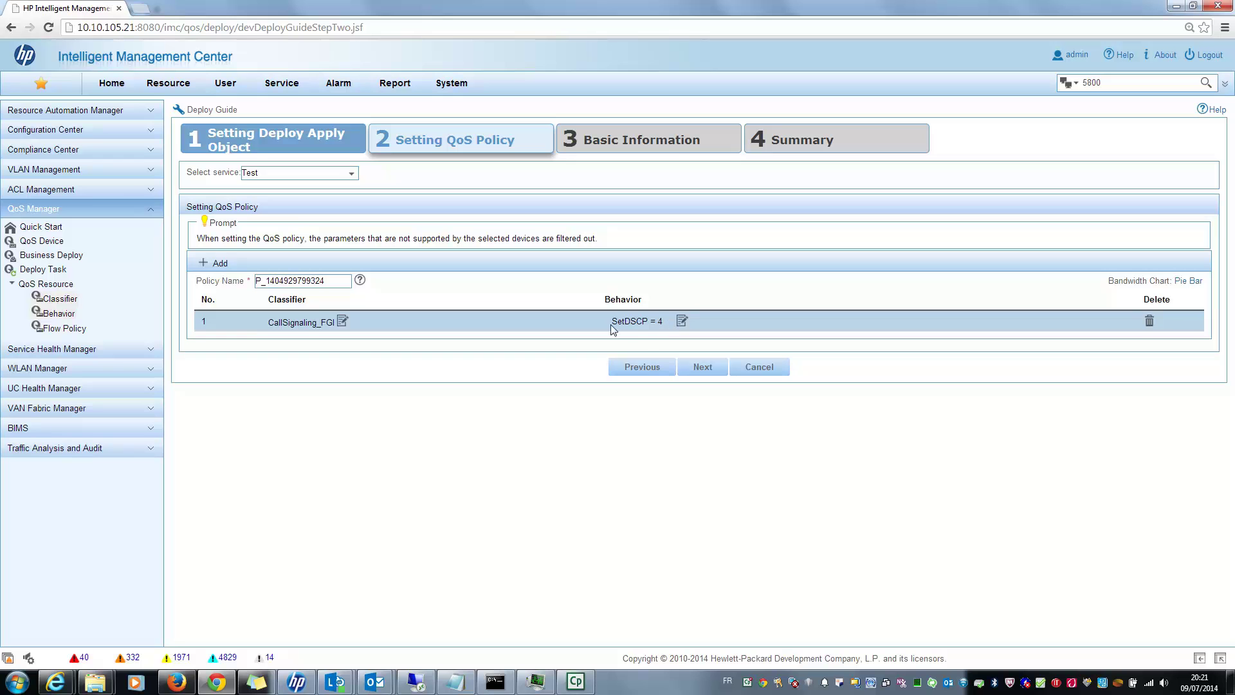
left_click(712, 366)
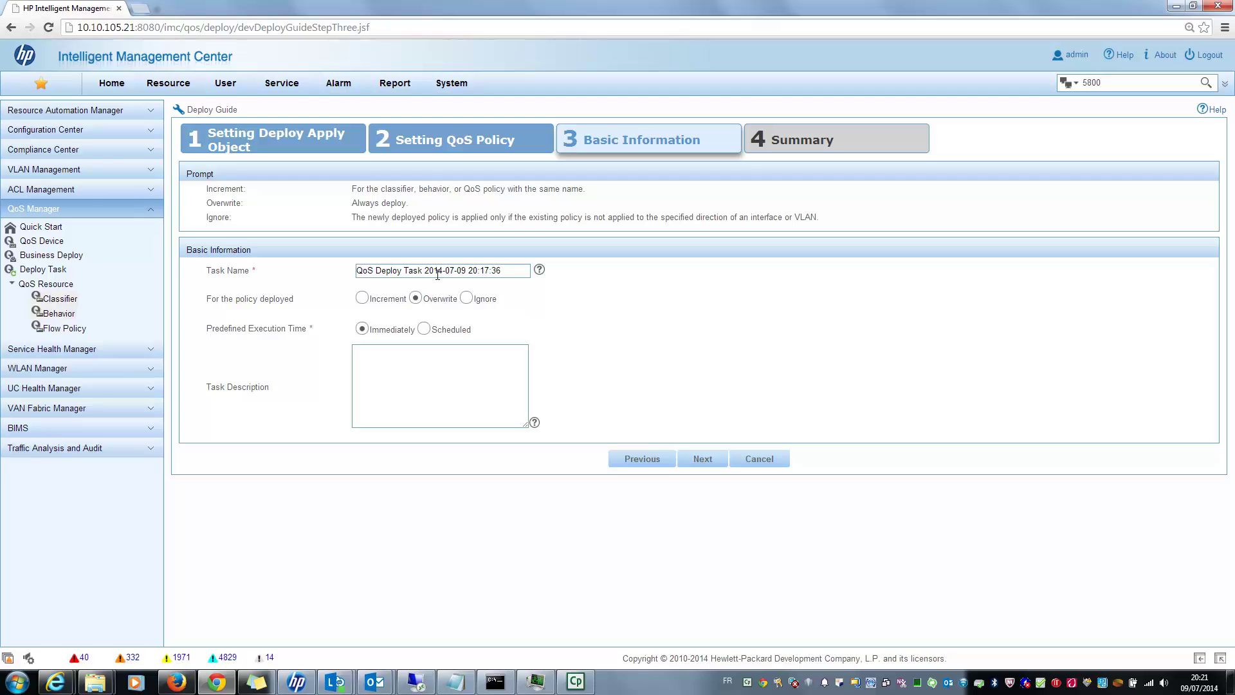
Rename the deploy task to 'QoS Deploy Task FGI'.
left_click_drag(426, 270, 508, 270)
mouse_move(539, 276)
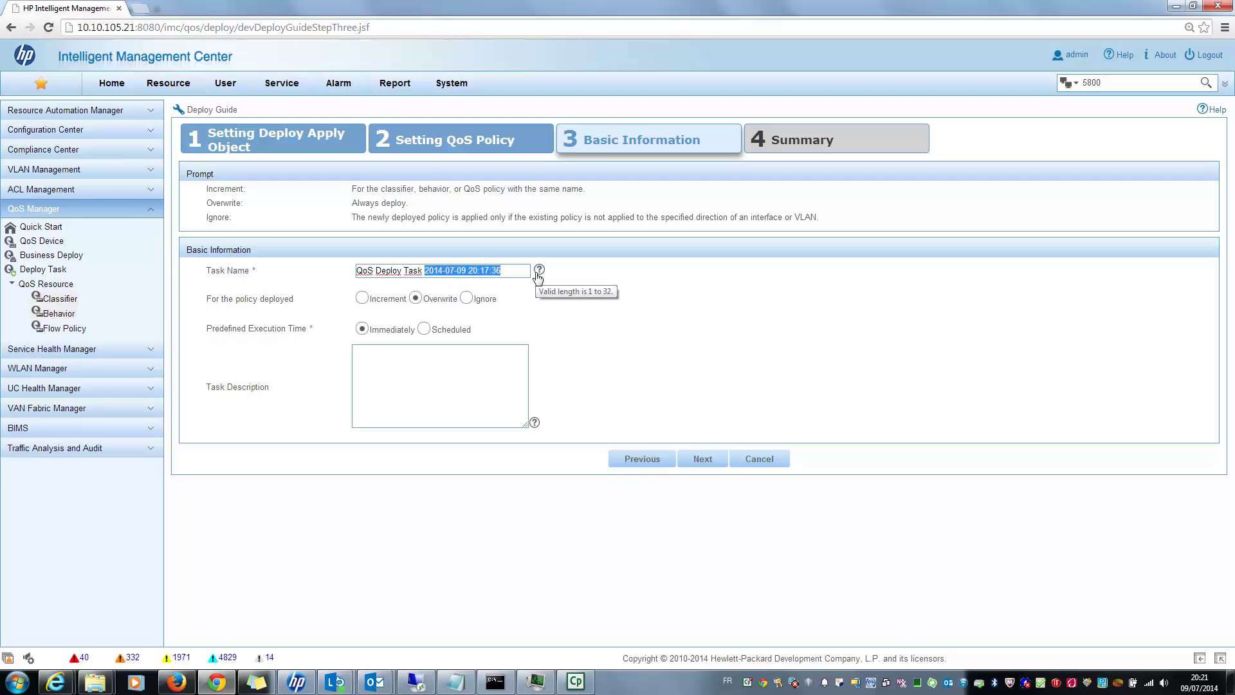
type("FGI")
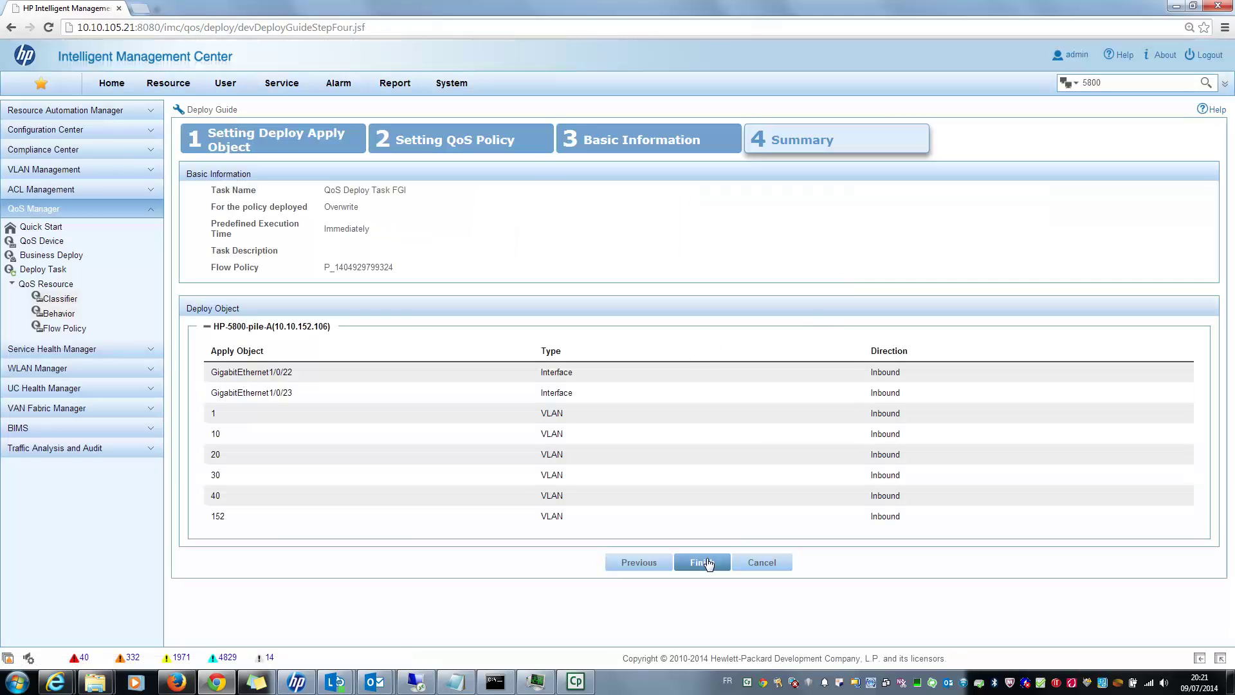
Submit QoS Deploy Task FGI and refresh the task list until it shows Completed--Success.
left_click(704, 562)
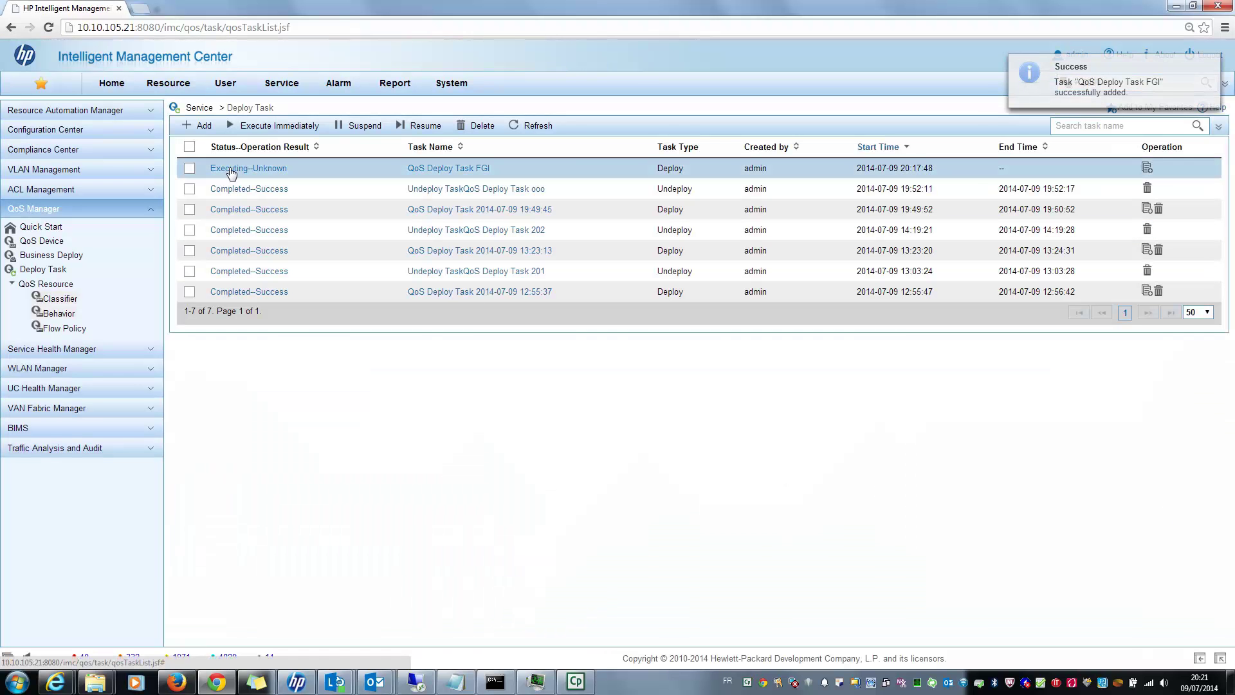
left_click(534, 125)
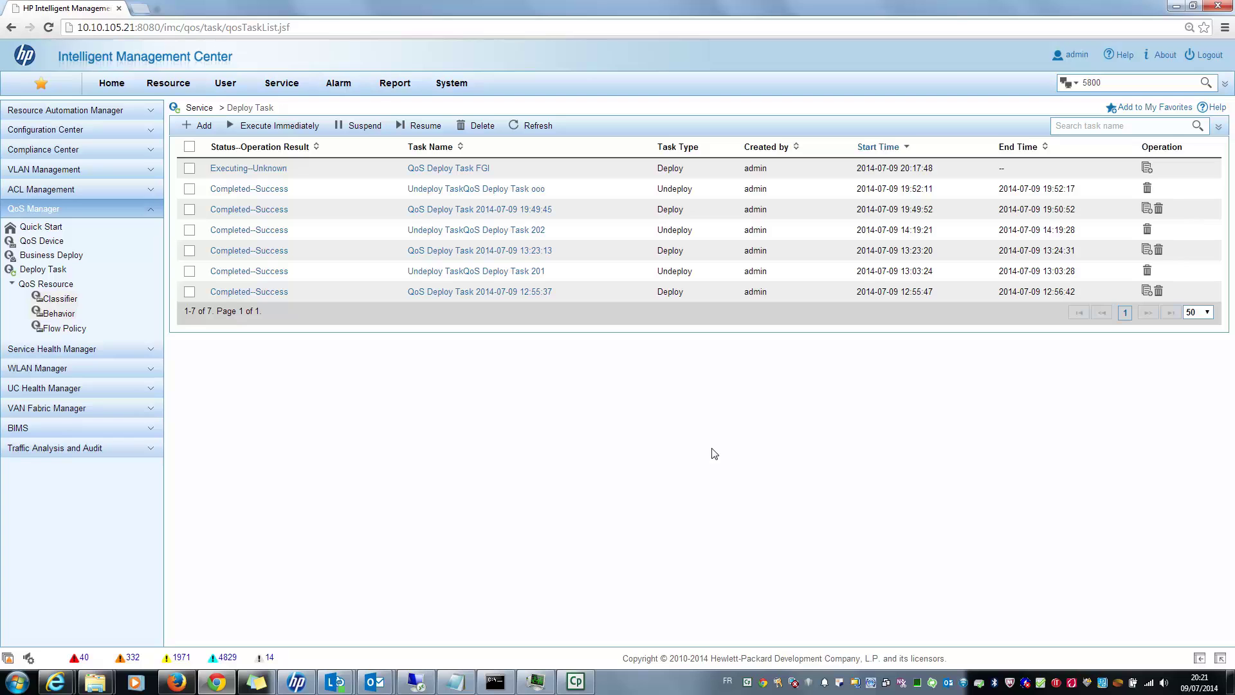
left_click(533, 126)
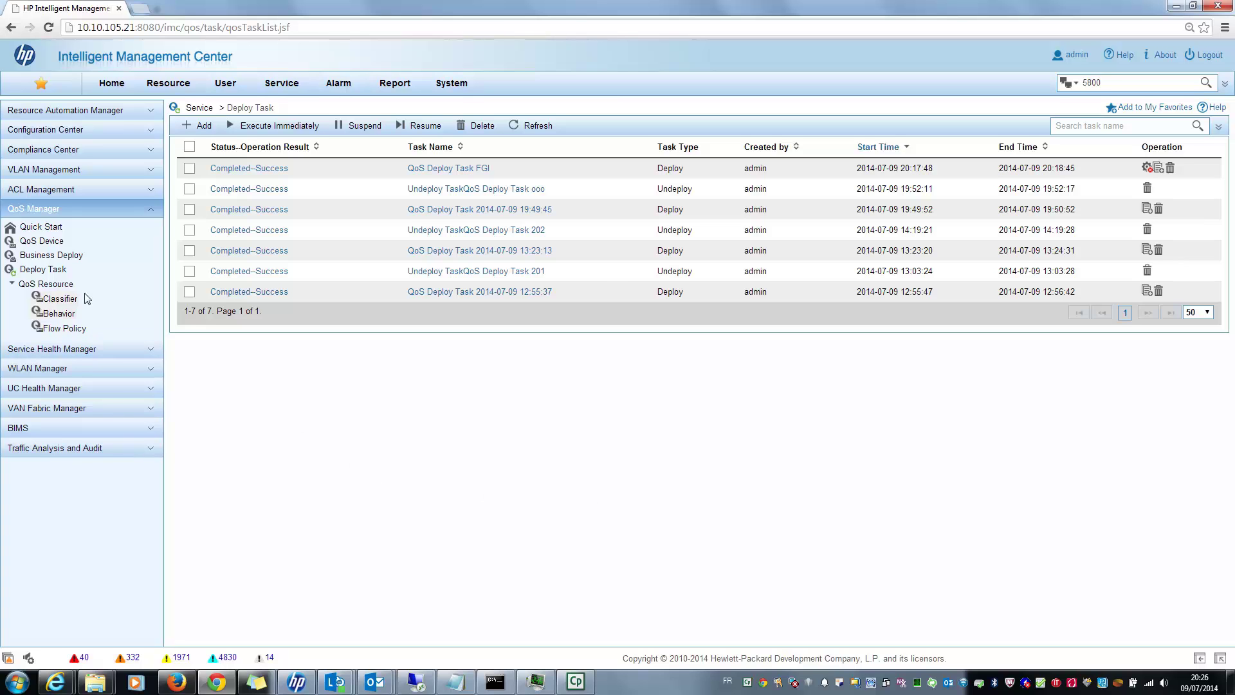
Open QoS Configuration Info for HP-5800-pile-A from the QoS Device list.
left_click(39, 247)
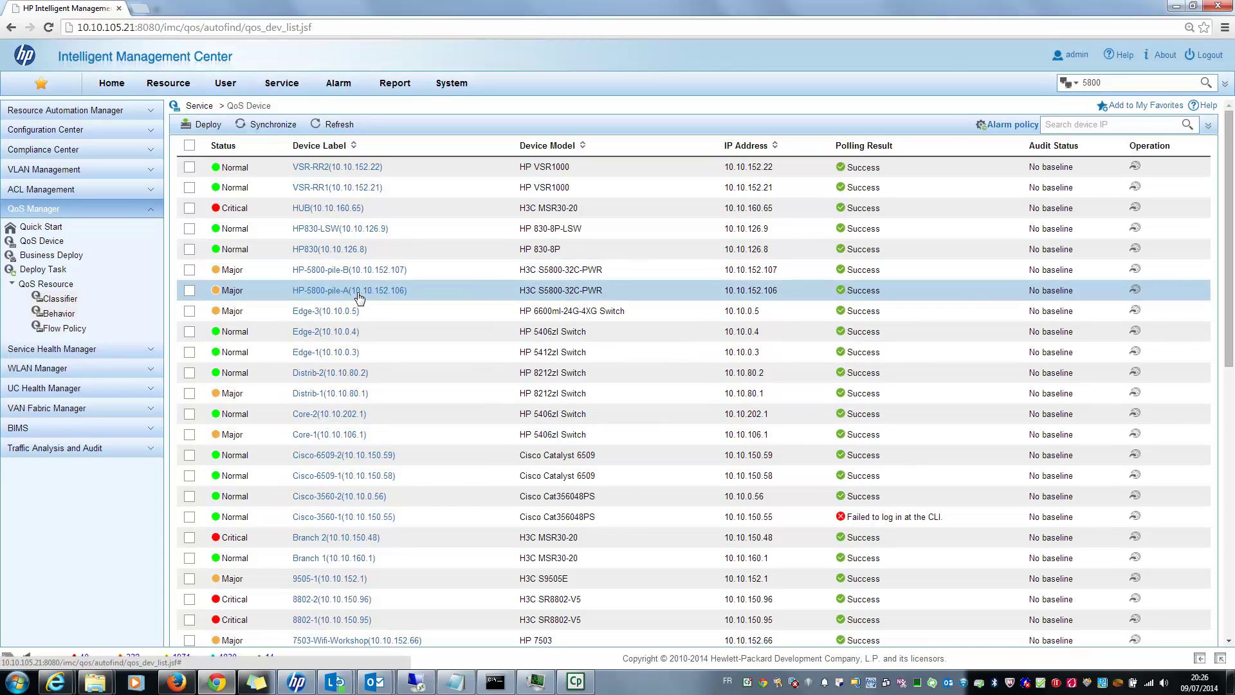
left_click(1134, 292)
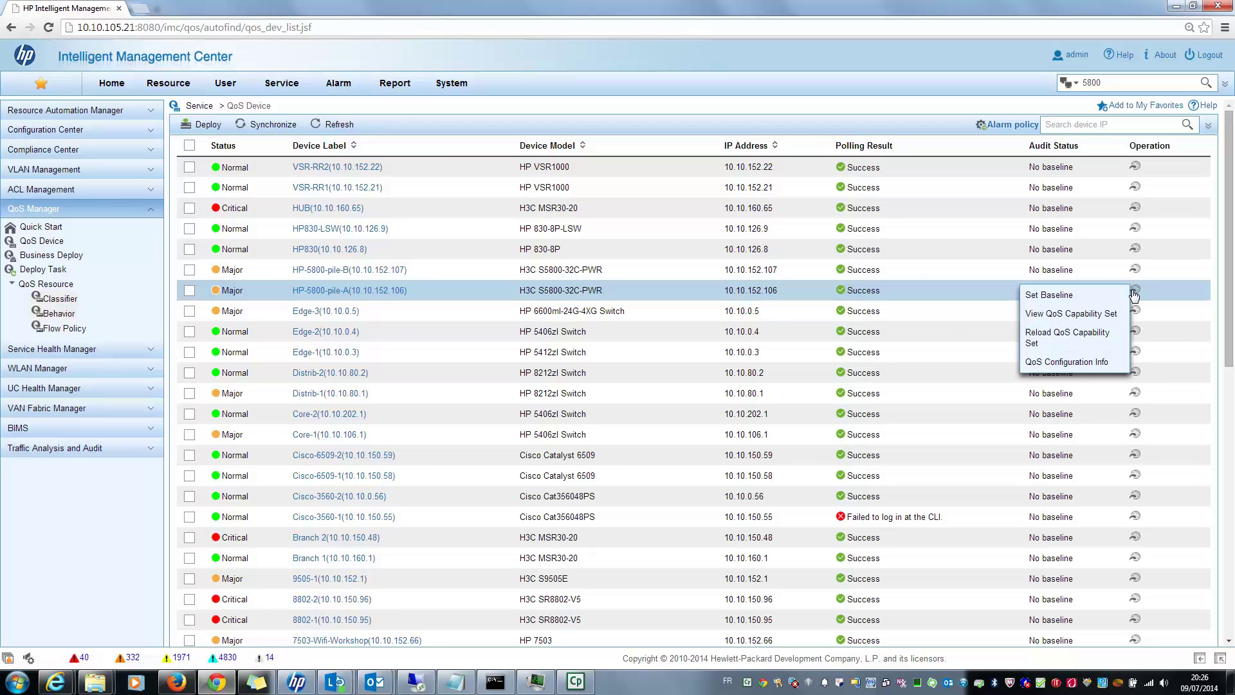
left_click(1078, 363)
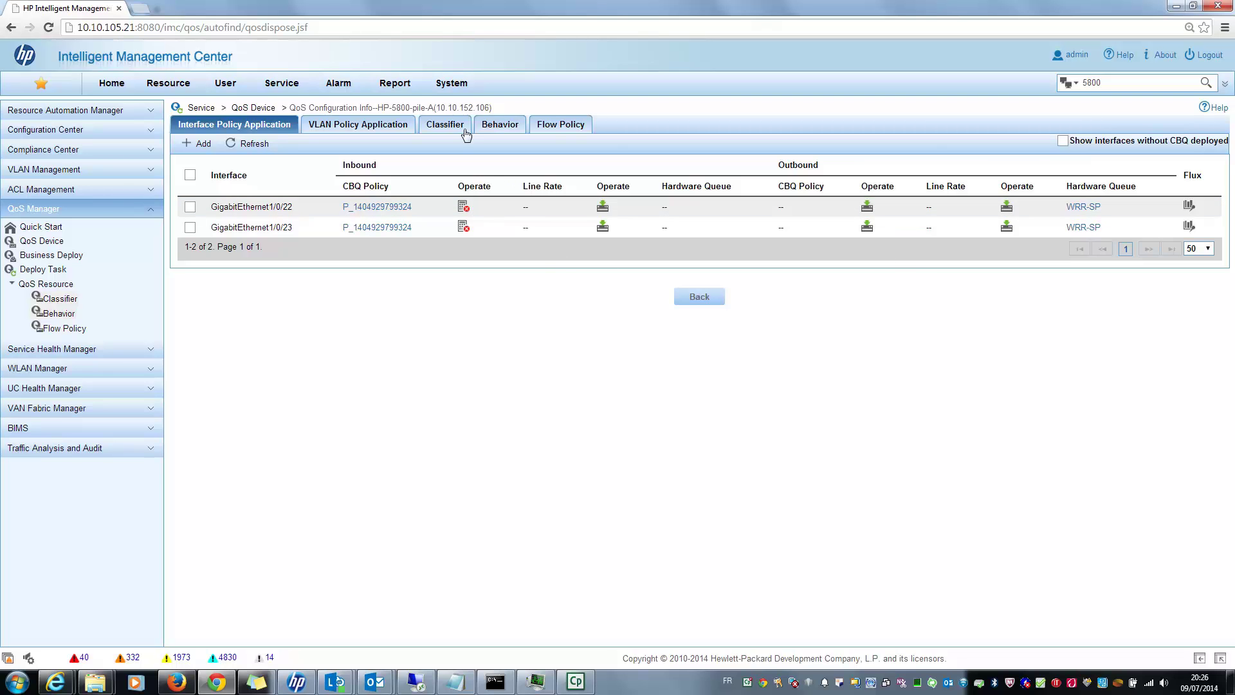
left_click(355, 124)
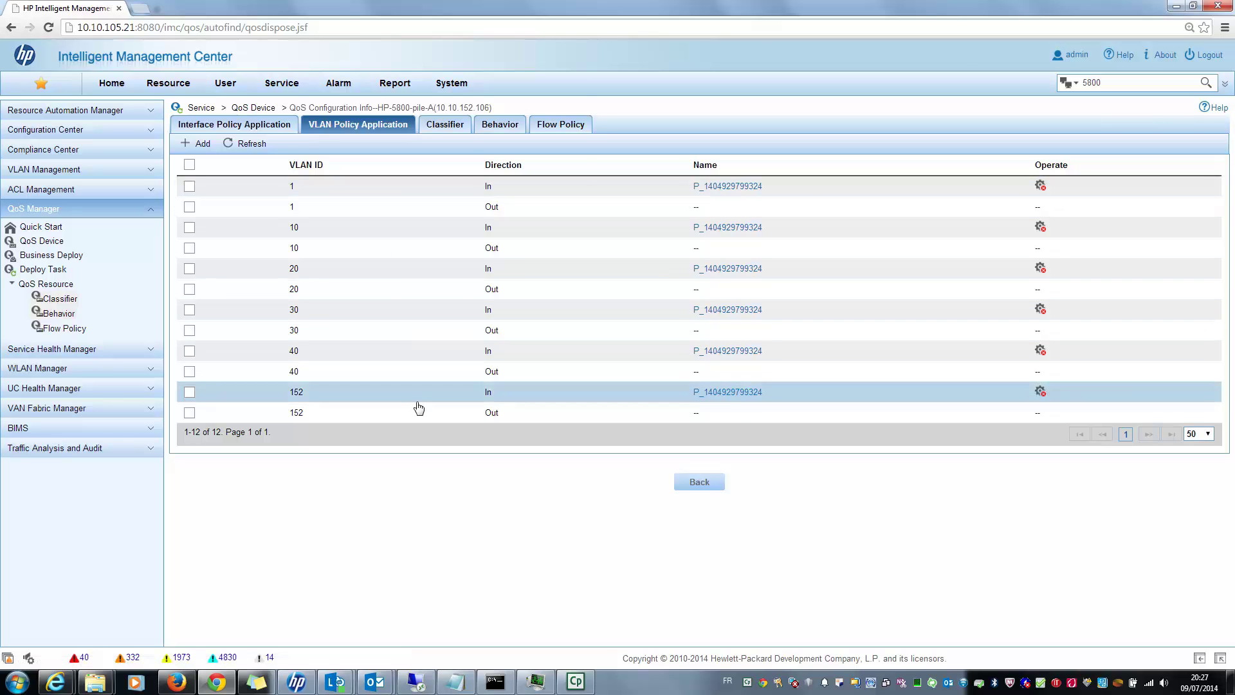
left_click(346, 266)
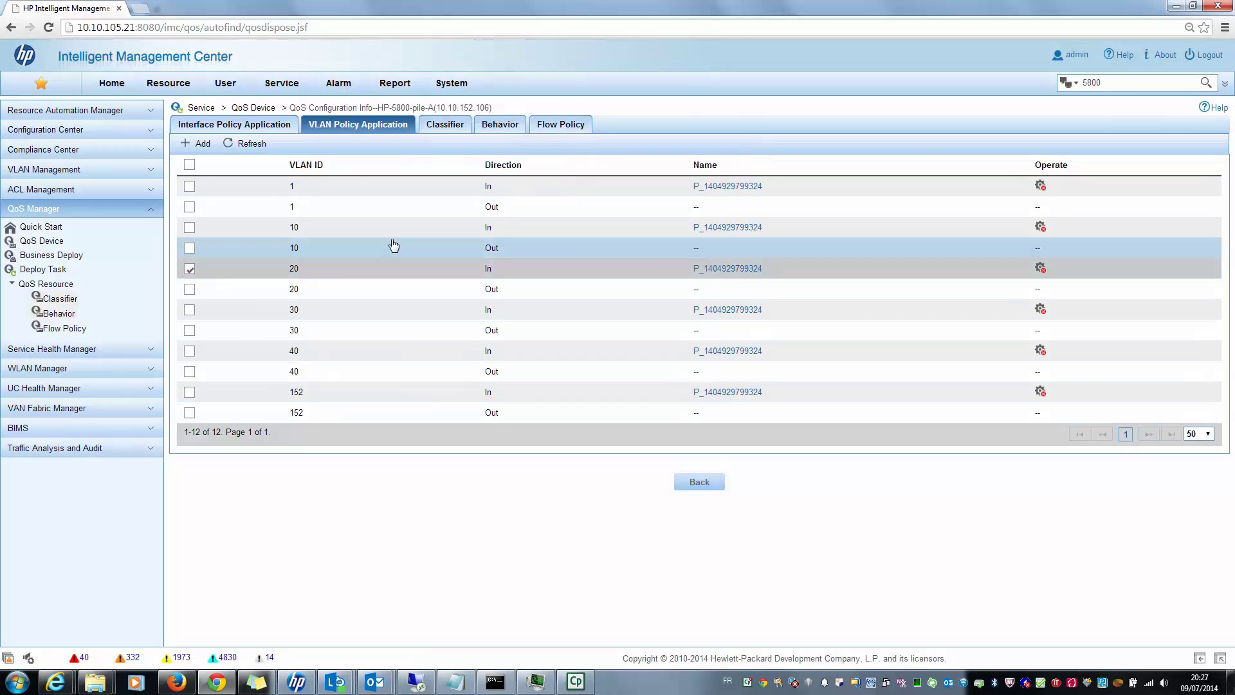
left_click(445, 126)
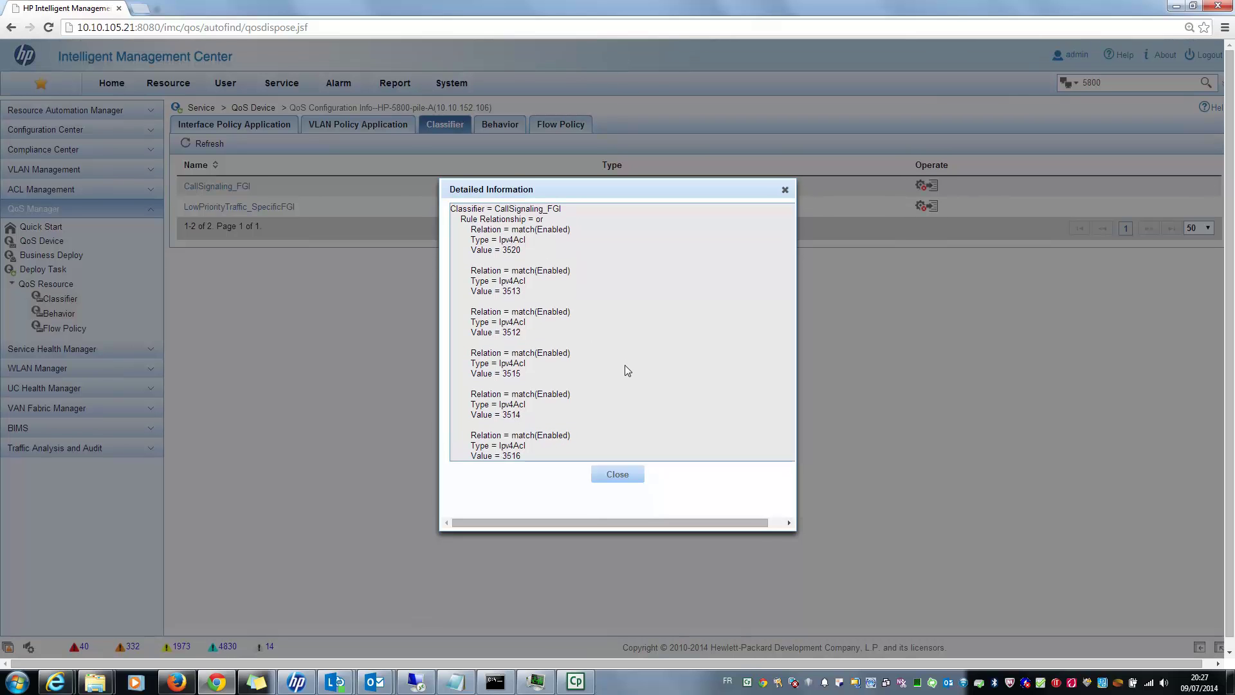
left_click(624, 475)
left_click(500, 125)
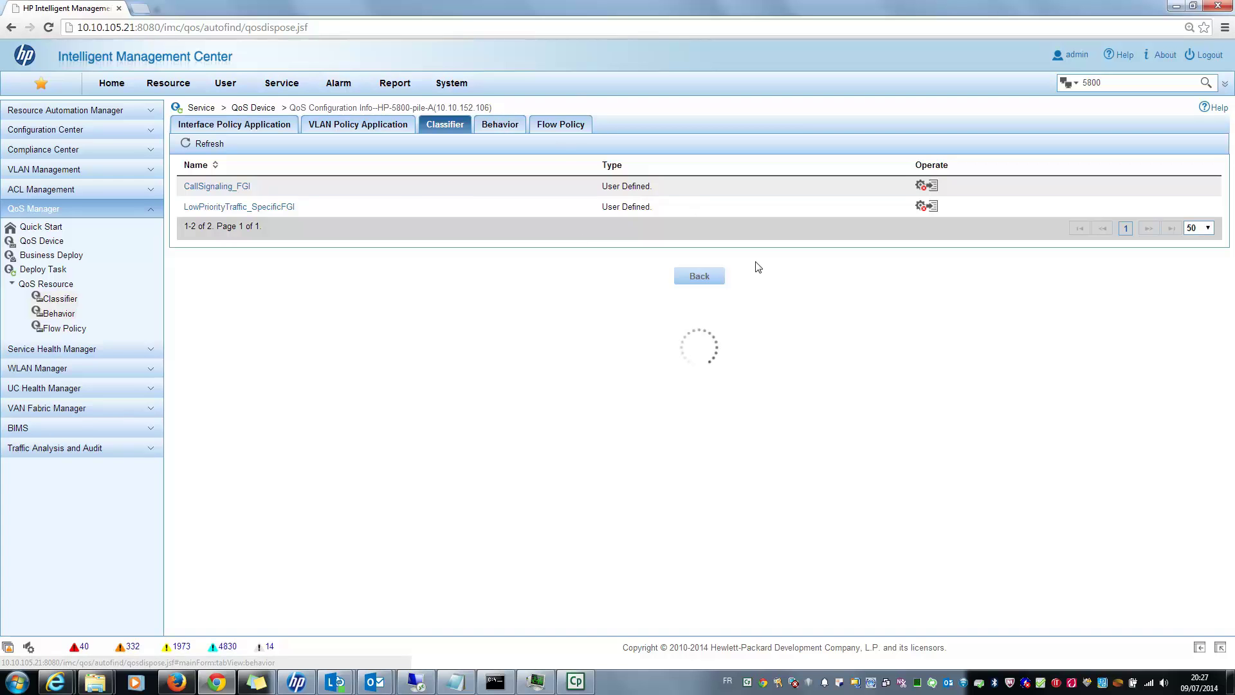
left_click(565, 125)
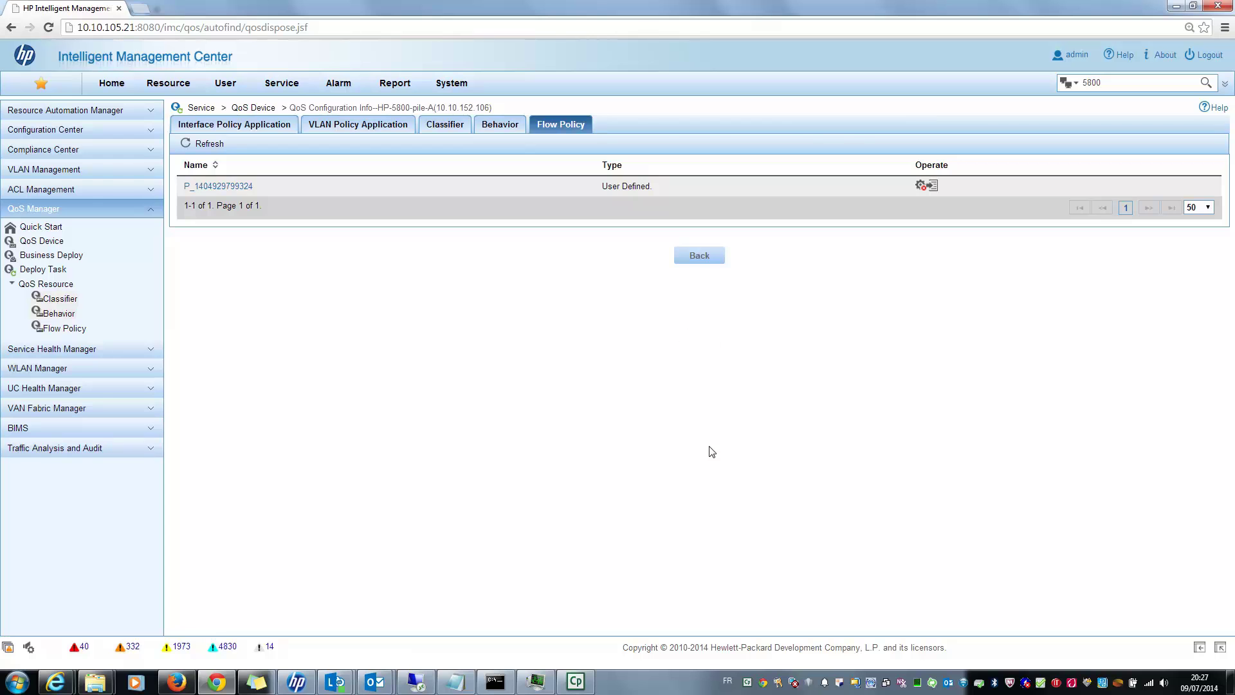
Start interface traffic monitoring for GigabitEthernet1/0/23 from its Flux view, then close it.
left_click(235, 127)
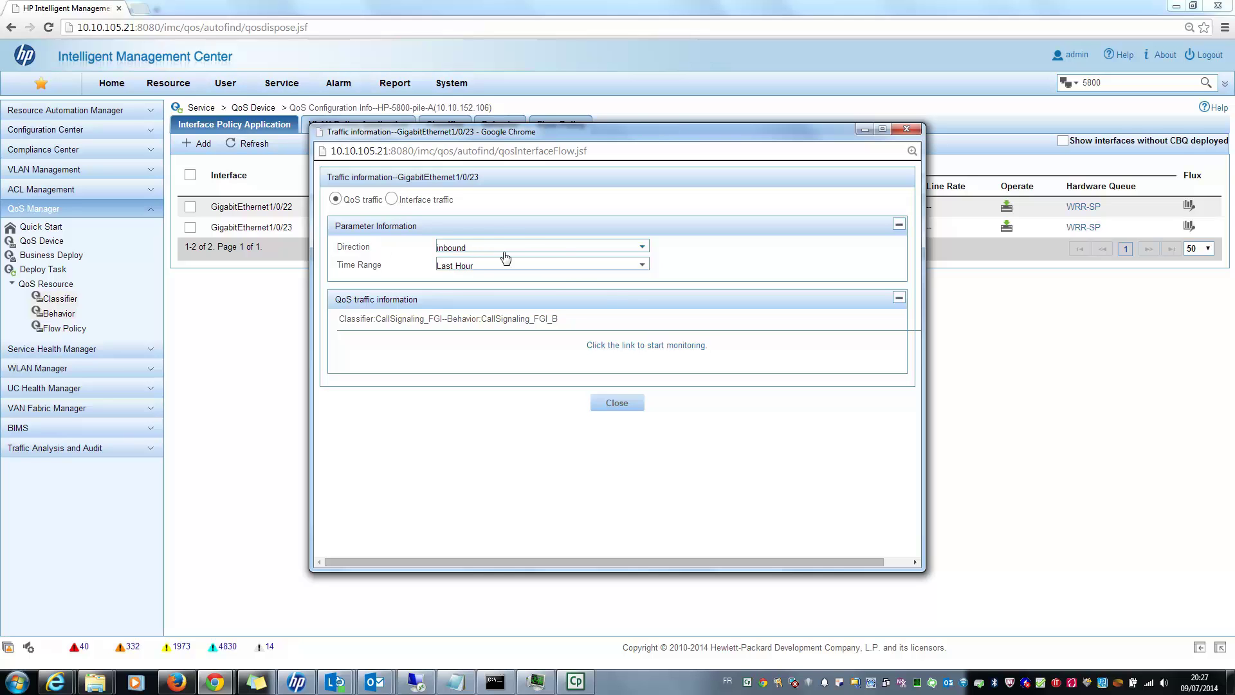
left_click(654, 349)
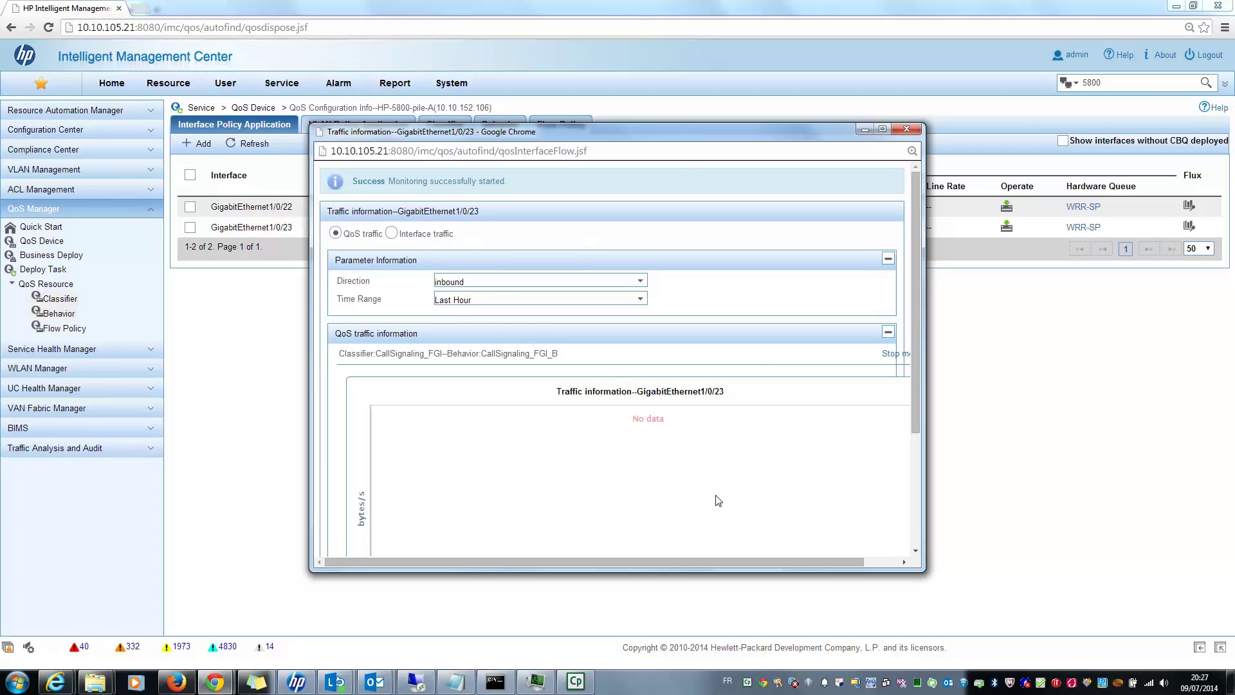
left_click(391, 234)
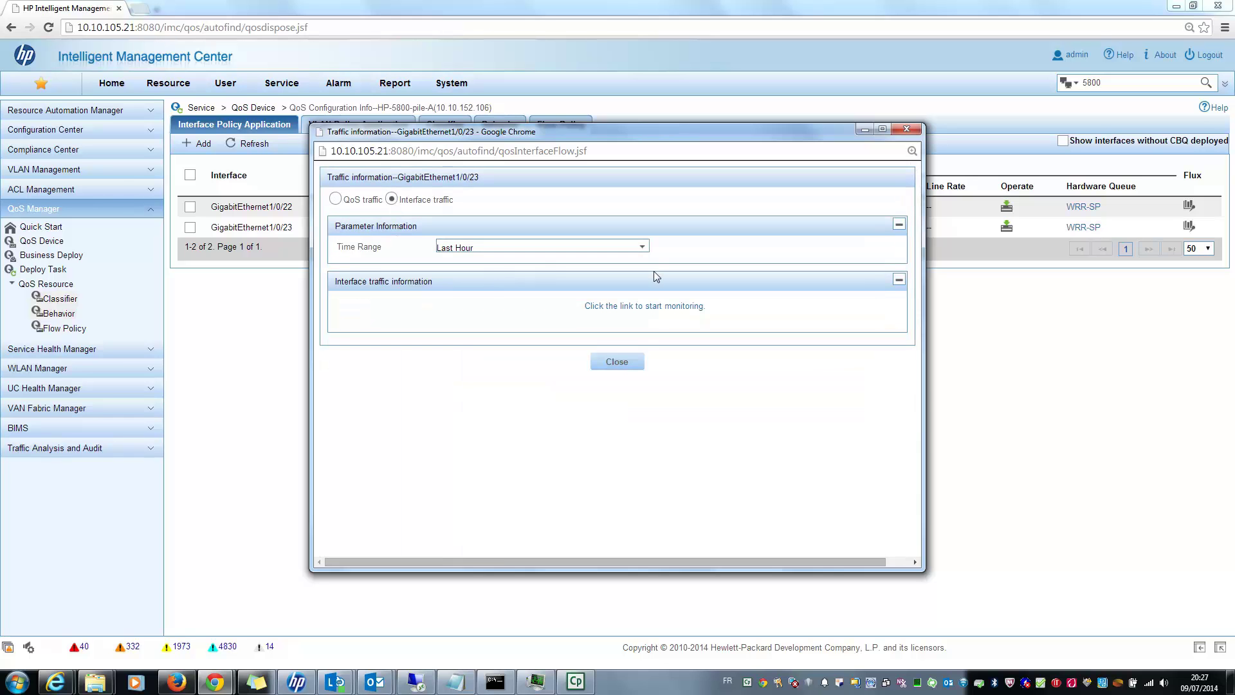
left_click(643, 306)
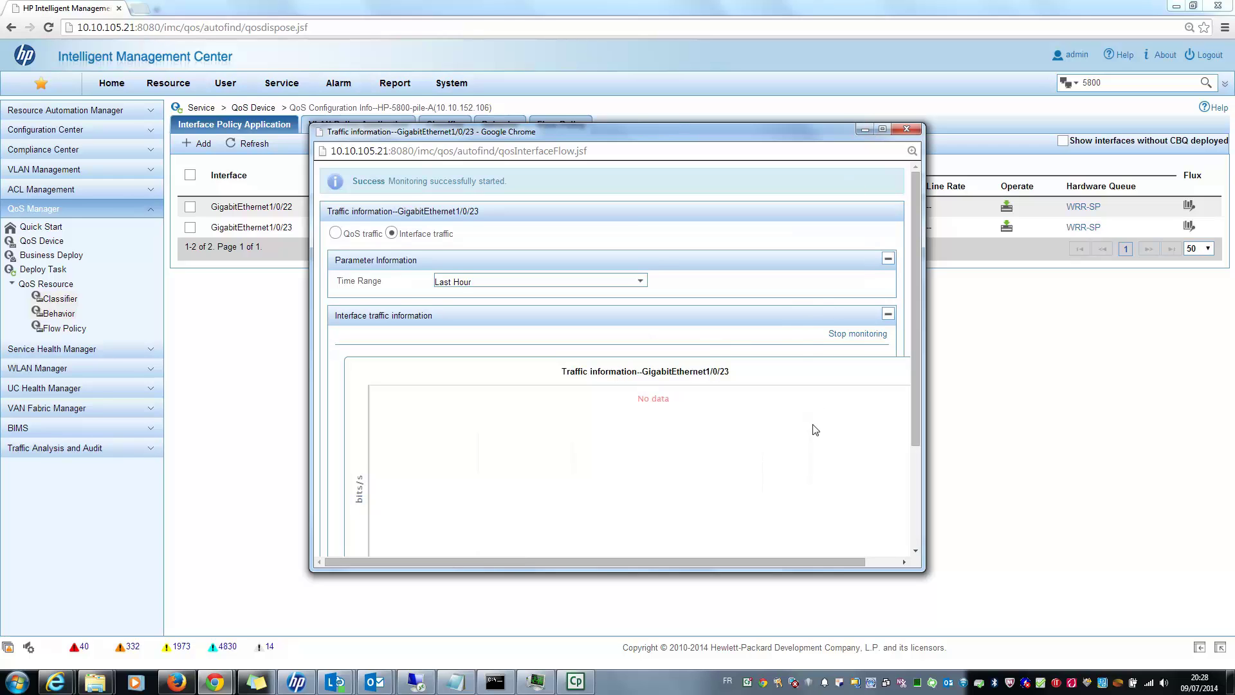
left_click(913, 131)
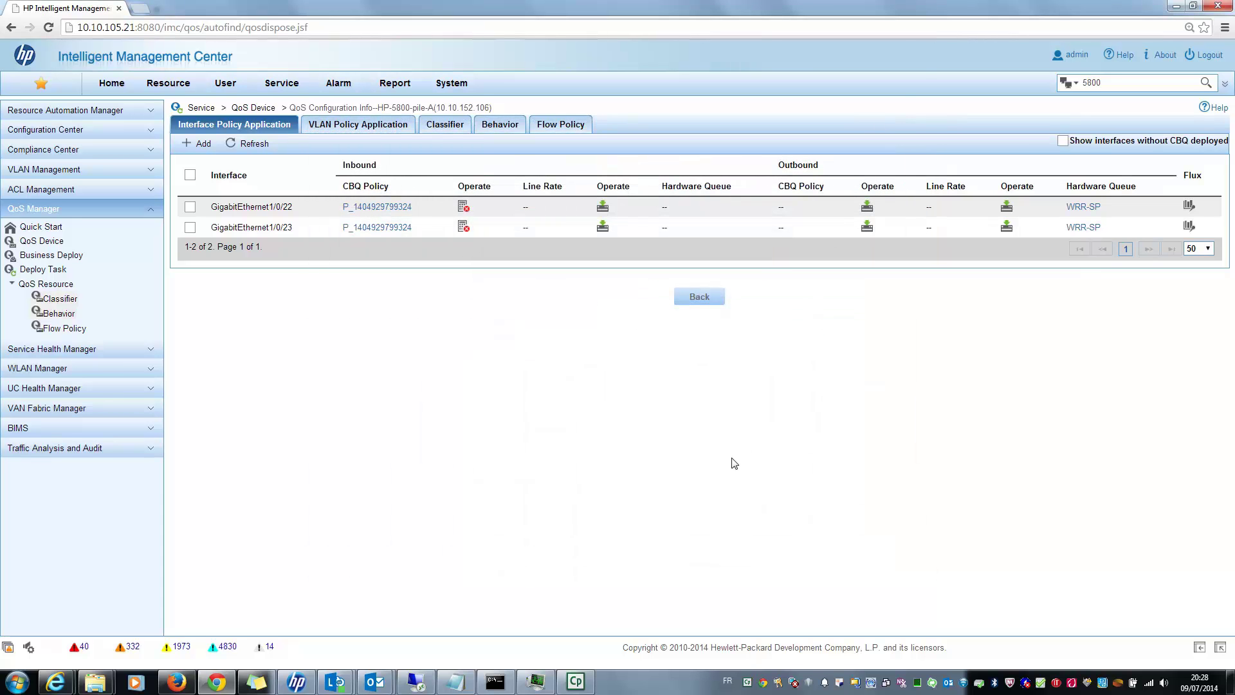
Move the console aside and run ping -t -l 10024 10.10.111.102.
left_click(495, 682)
left_click_drag(279, 56, 552, 310)
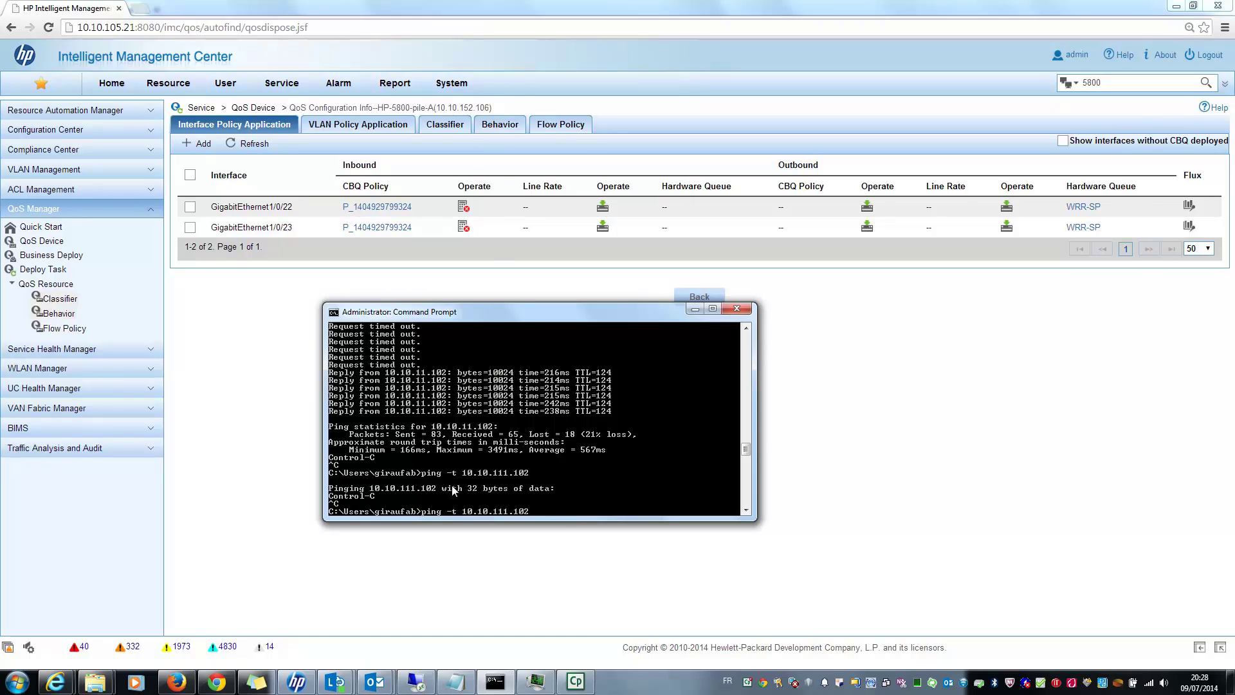
key("Left")
key("Left")
key("Left")
key("Left")
key("Left")
key("Left")
key("Left")
key("Left")
key("Left")
key("Left")
key("Left")
key("Left")
key("Left")
type("-l")
key("End")
type("10024")
key("Return")
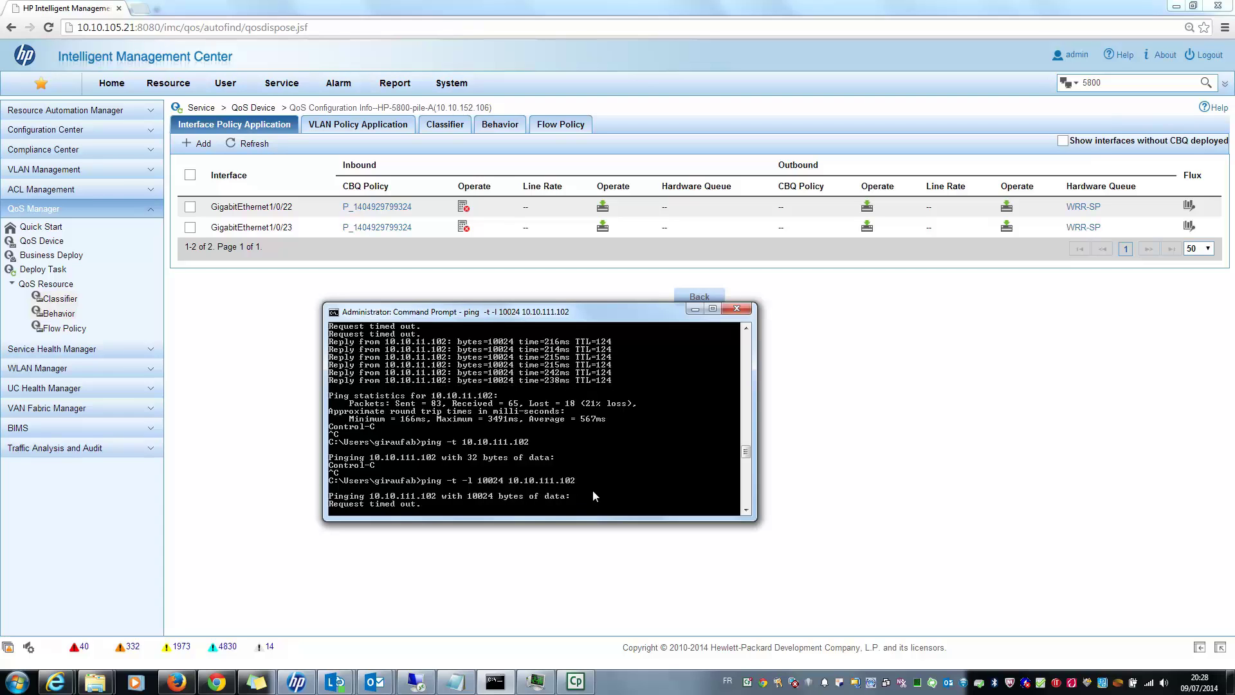
Stop that ping and rerun the 10024-byte ping against the corrected address 10.10.11.102.
key("ctrl+c")
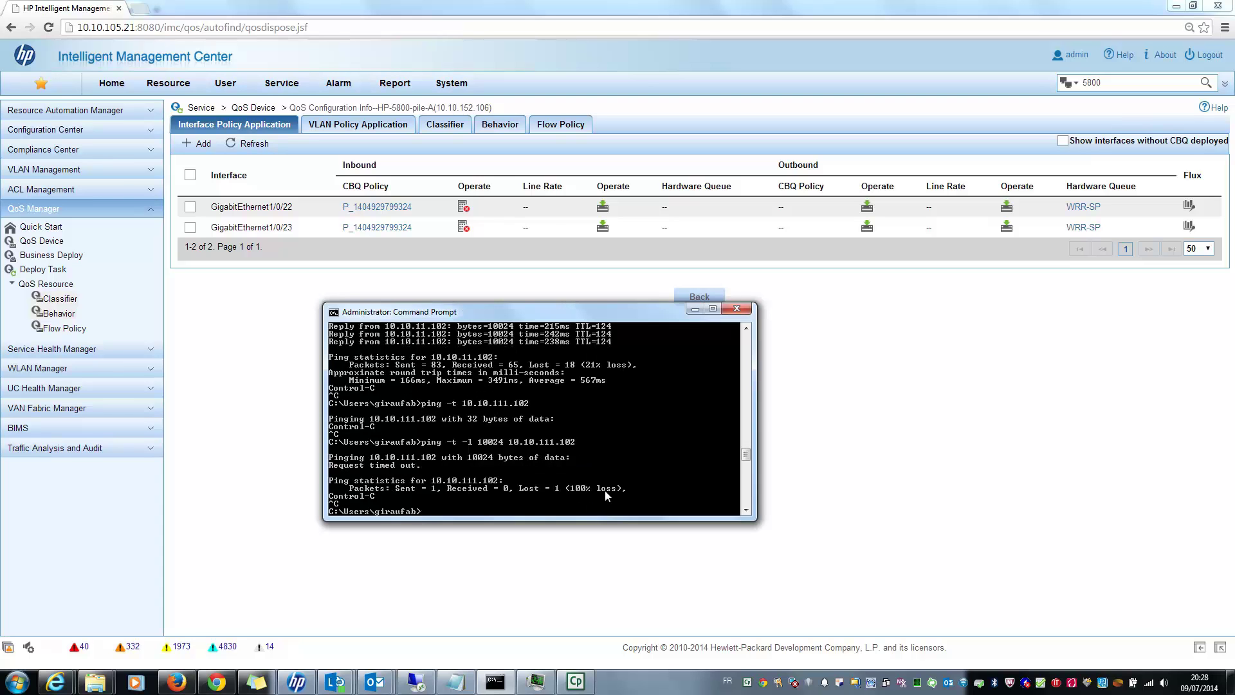
key("Up")
key("Left")
key("Left")
key("Left")
key("Left")
key("Left")
key("Left")
key("Left")
key("Left")
key("Left")
key("Left")
key("Left")
key("Left")
key("Left")
key("BackSpace")
key("BackSpace")
key("BackSpace")
key("BackSpace")
key("BackSpace")
key("BackSpace")
key("Up")
key("Left")
key("Left")
key("Left")
key("Left")
key("BackSpace")
key("Return")
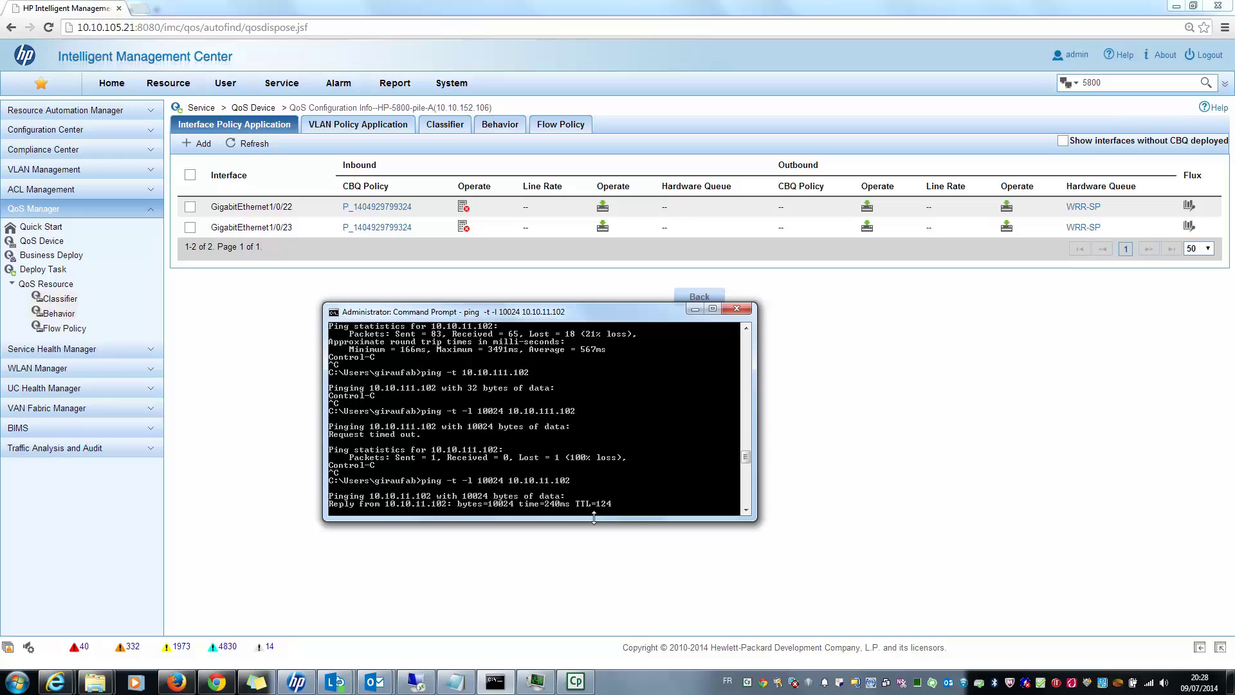
Set an 8000 kbps inbound line rate on GigabitEthernet1/0/23 and check the ping replies.
left_click(914, 435)
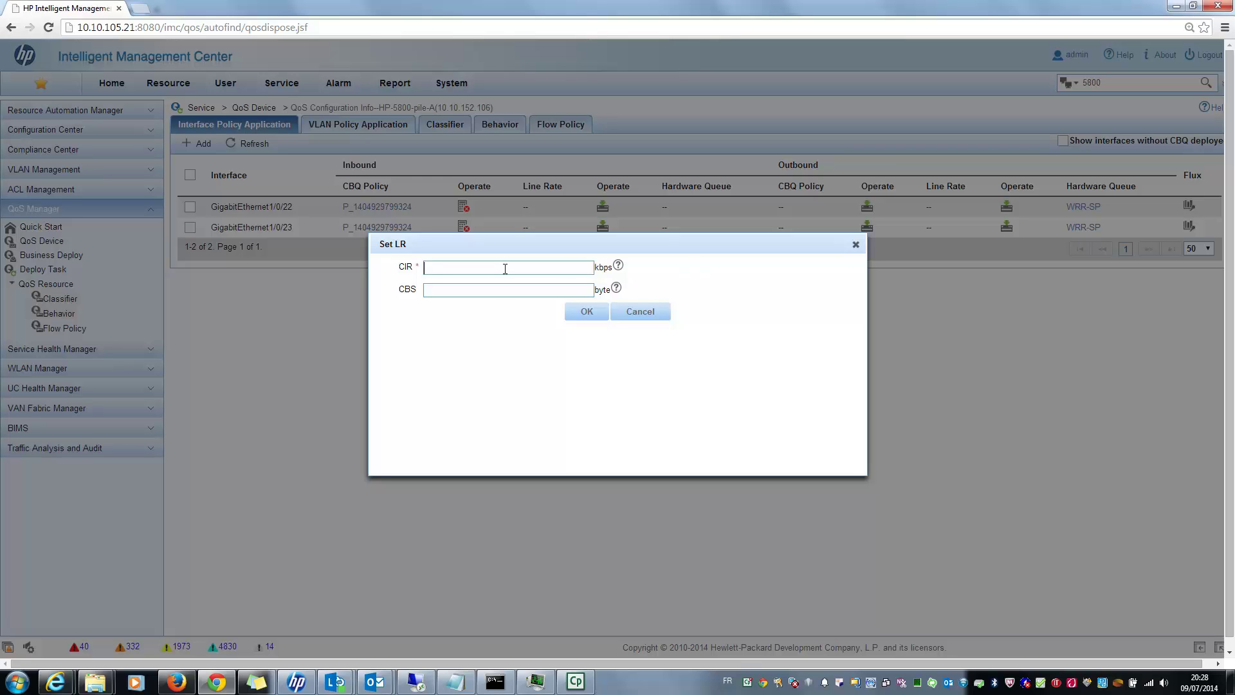
type("8000")
left_click(588, 312)
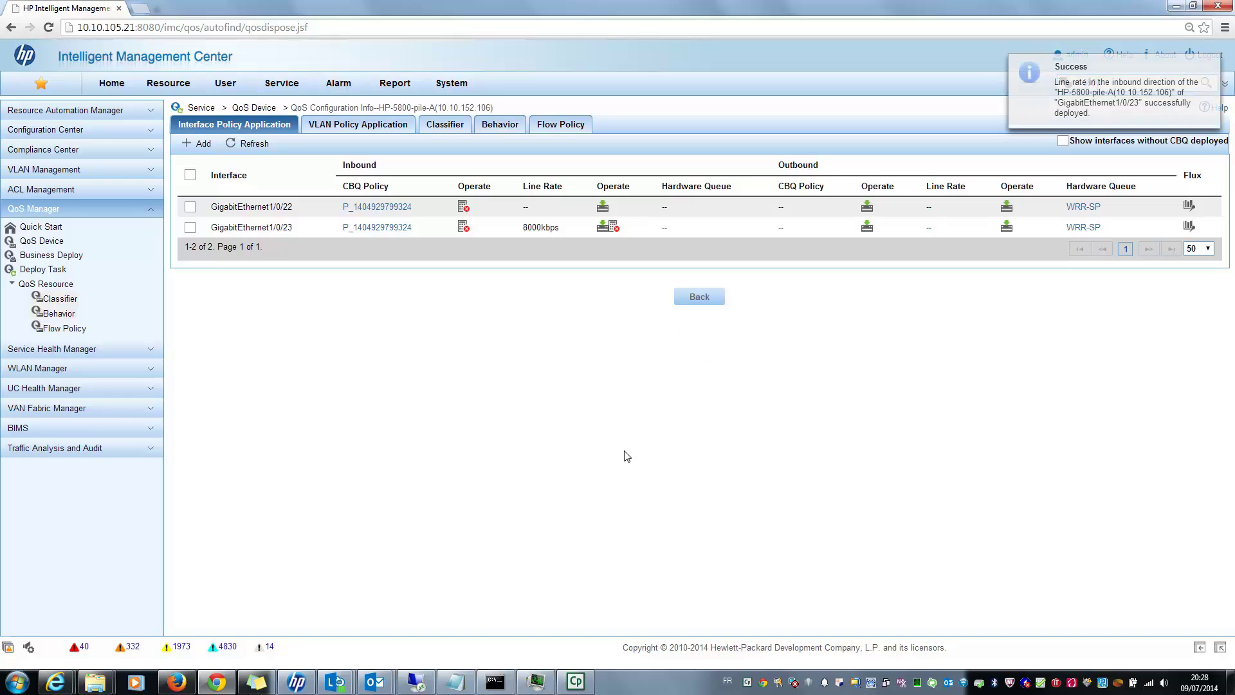
left_click(497, 683)
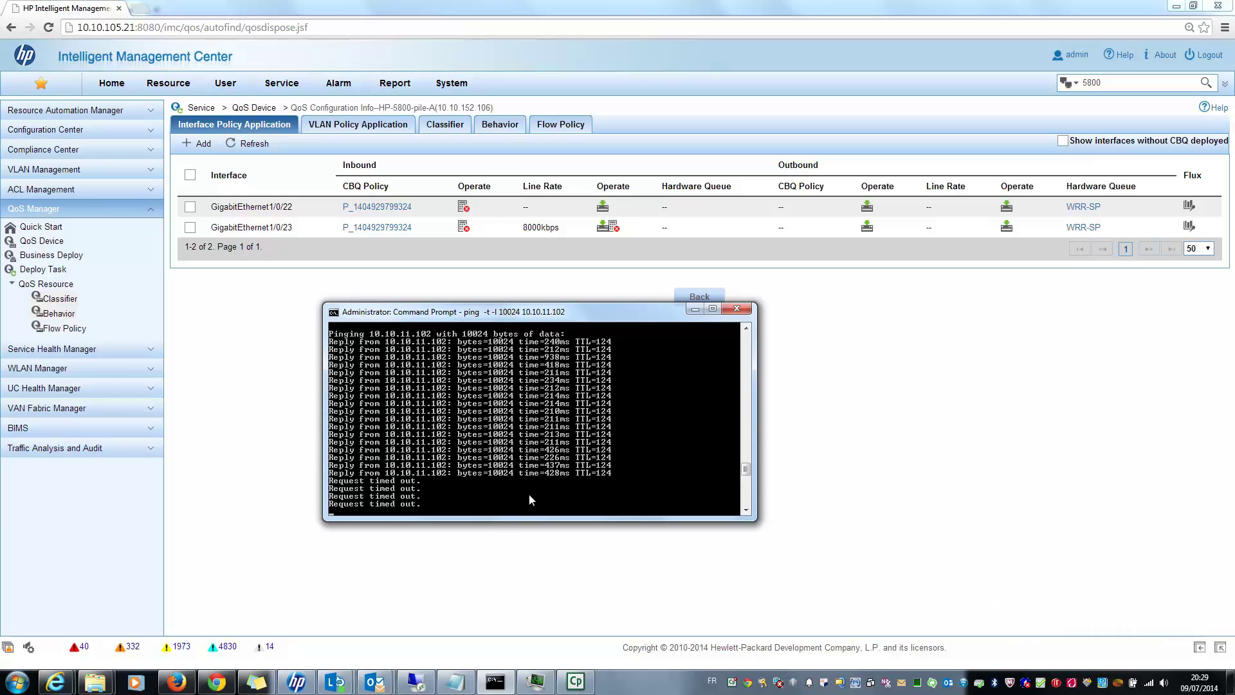
left_click(904, 415)
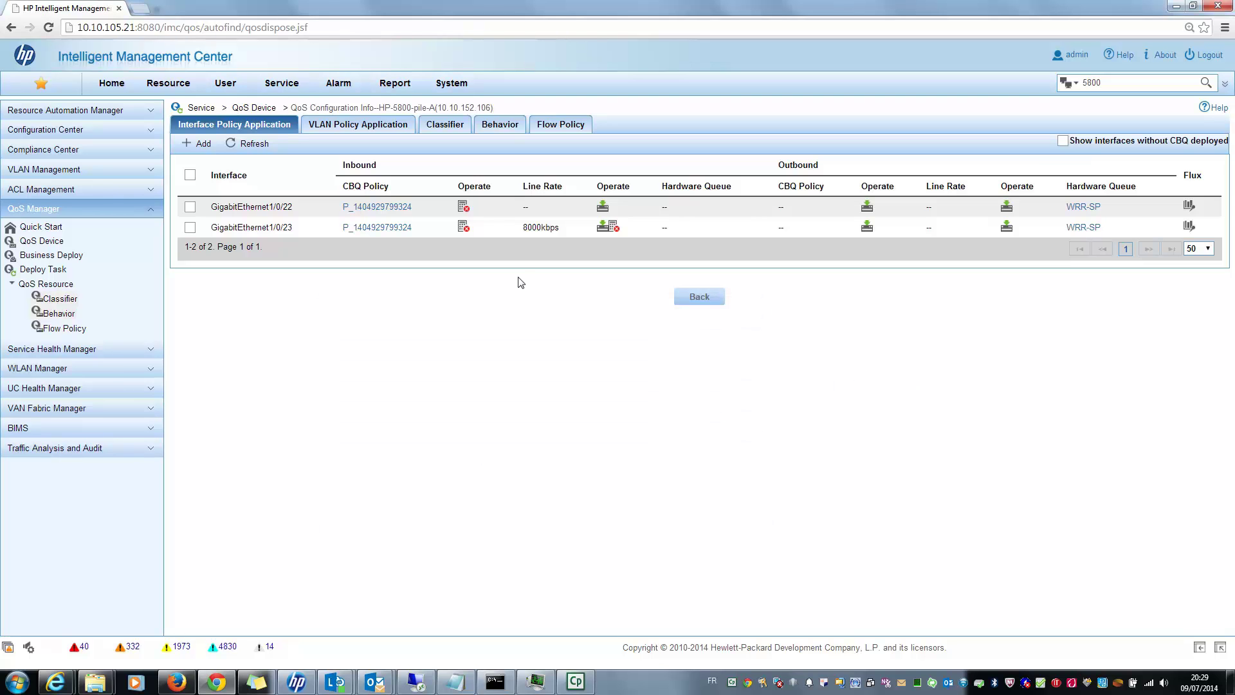
left_click(495, 681)
key("ctrl+c")
left_click(1003, 501)
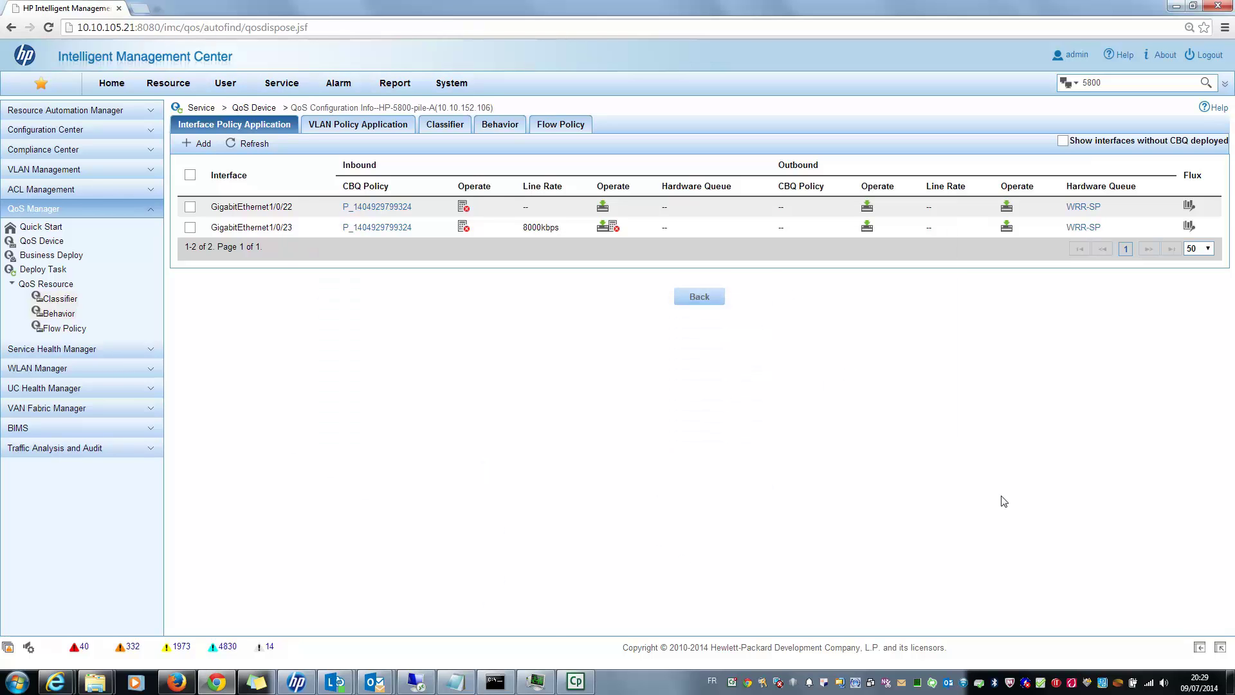